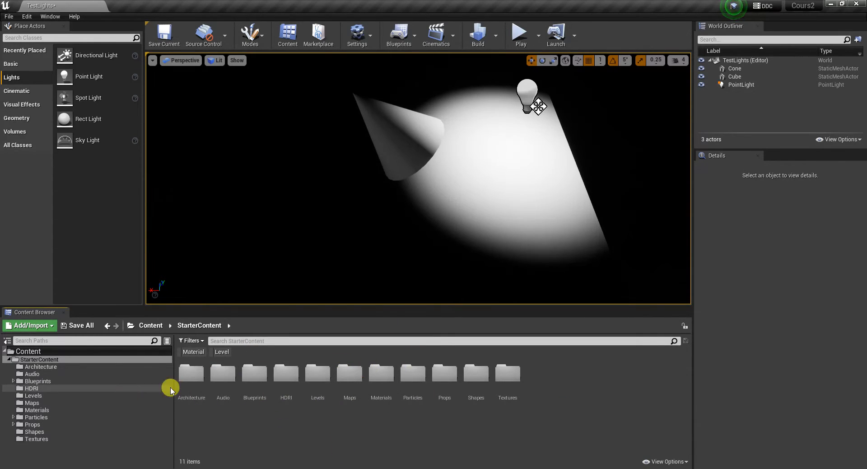
Create a folder named CaseyMaterials inside StarterContent and open it
double_click(379, 372)
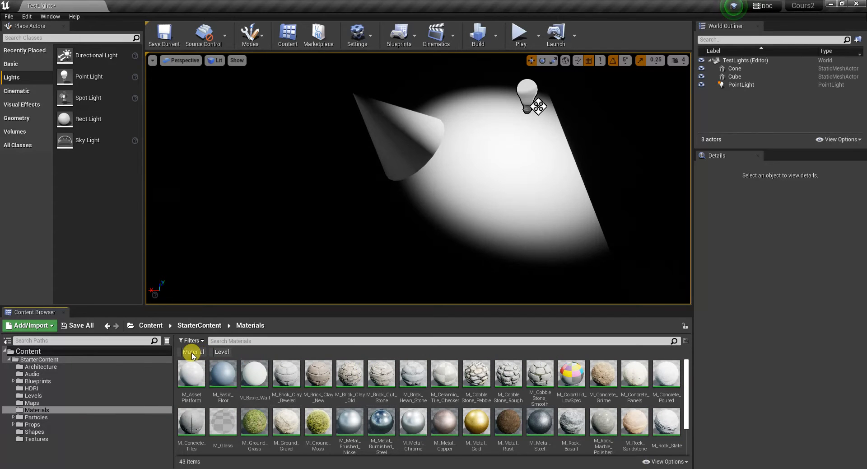
double_click(55, 357)
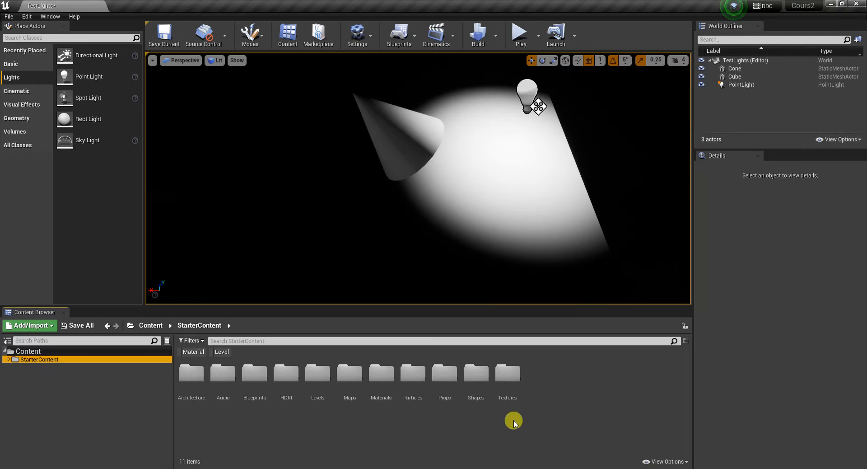
right_click(564, 403)
click(592, 131)
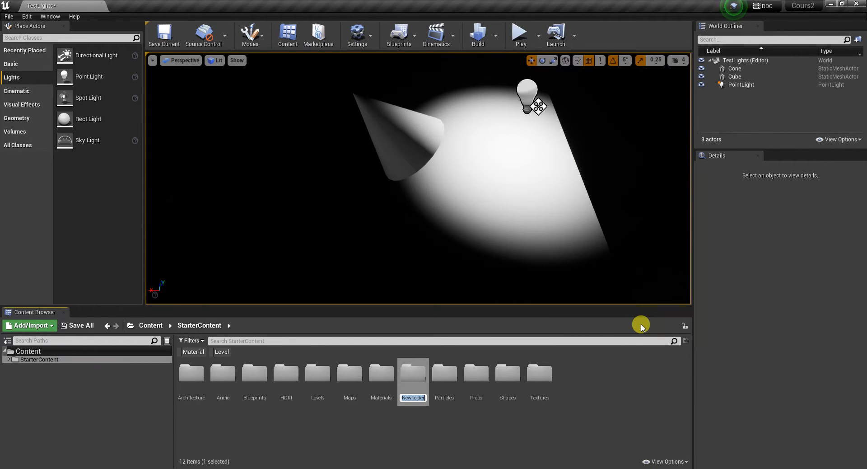
text(CaseyMaterials)
key(Return)
key(Return)
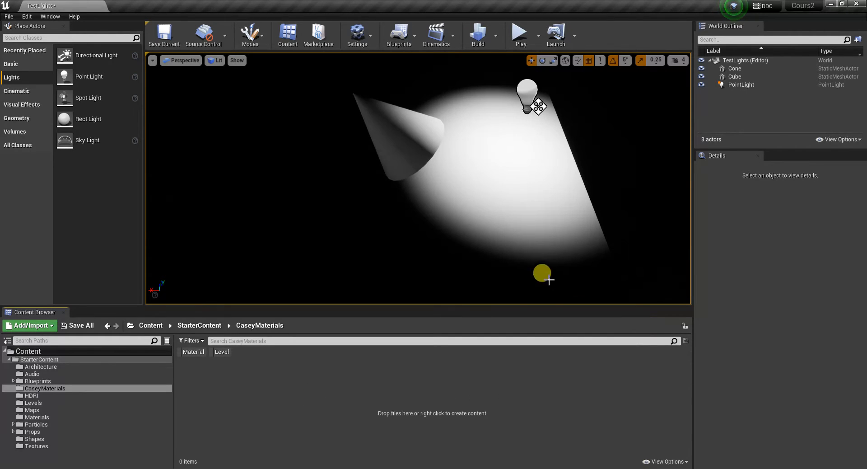
Create a new material named MM_Basics in the CaseyMaterials folder
right_click(320, 416)
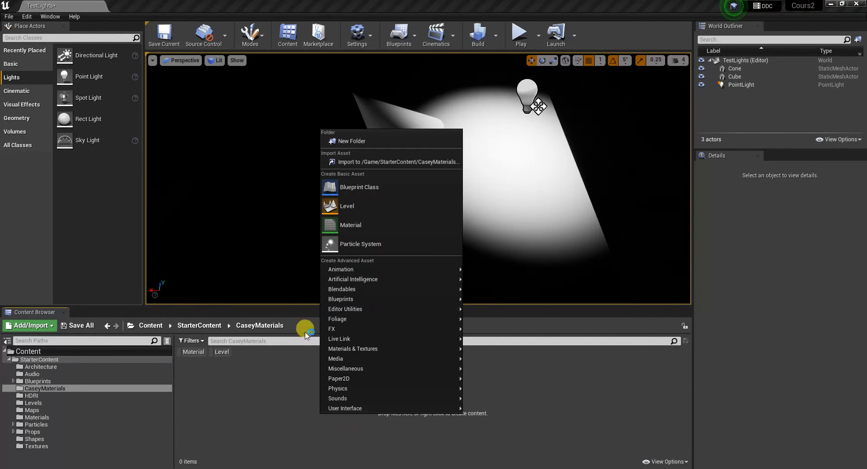
click(341, 226)
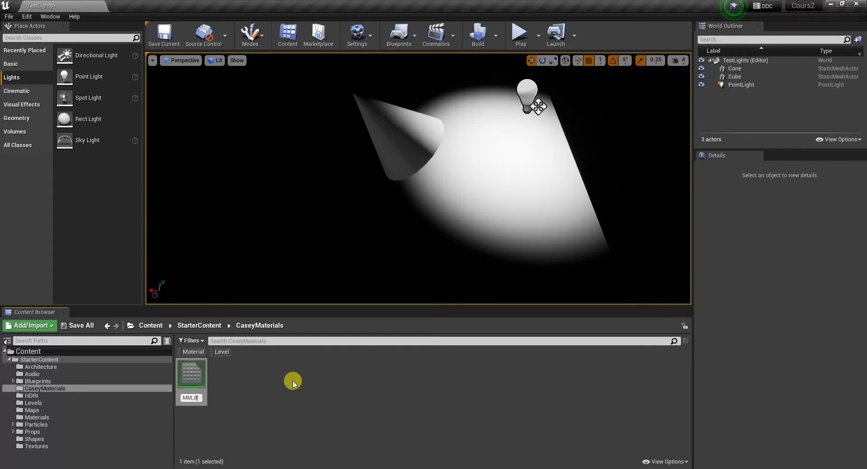
text(MM_Basics)
key(Return)
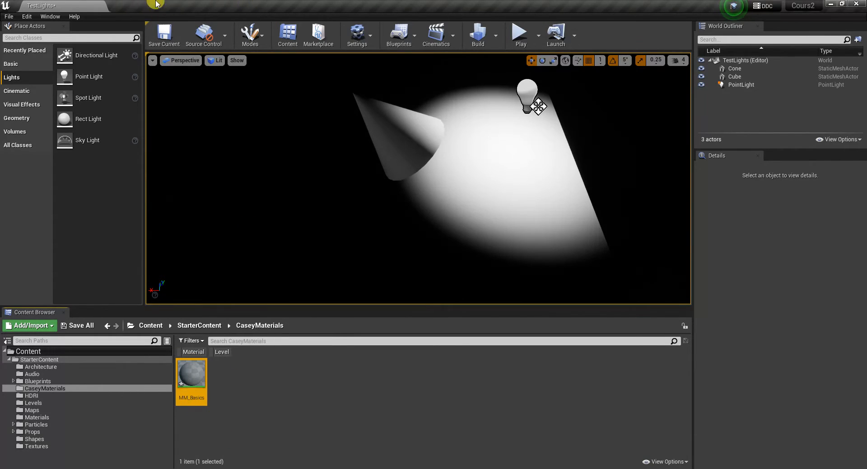
Open the MM_Basics material for editing, docked beside the TestLights level, and switch between the two
double_click(182, 376)
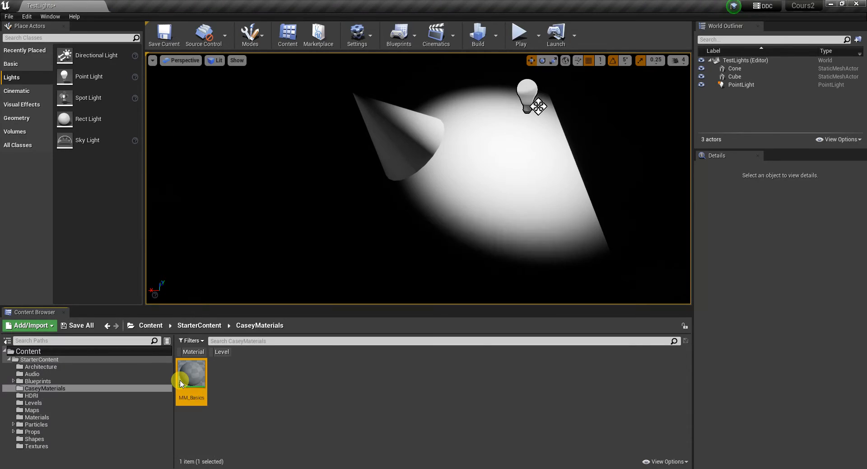
drag(113, 4, 151, 10)
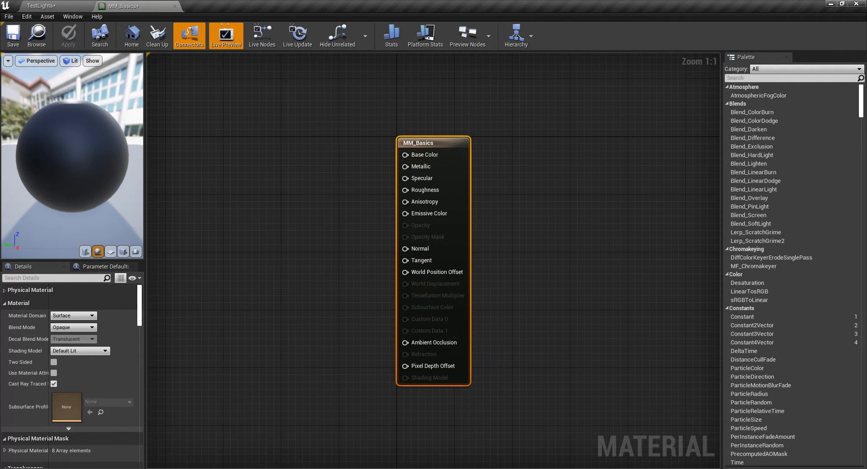
click(76, 4)
click(136, 5)
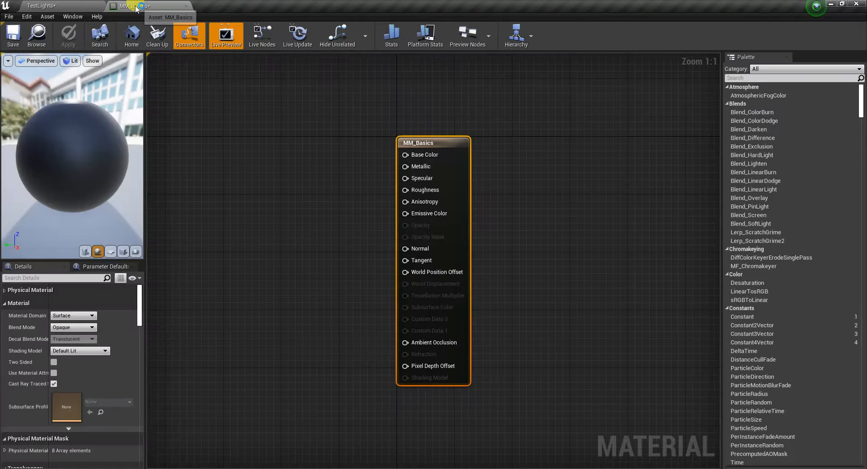
click(76, 4)
click(132, 6)
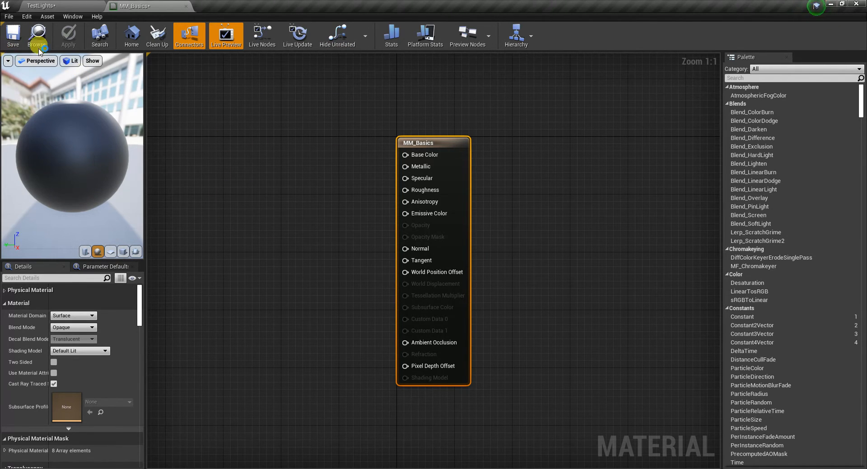
Toggle the unused connectors of the MM_Basics node off and back on
click(189, 40)
click(187, 40)
click(185, 39)
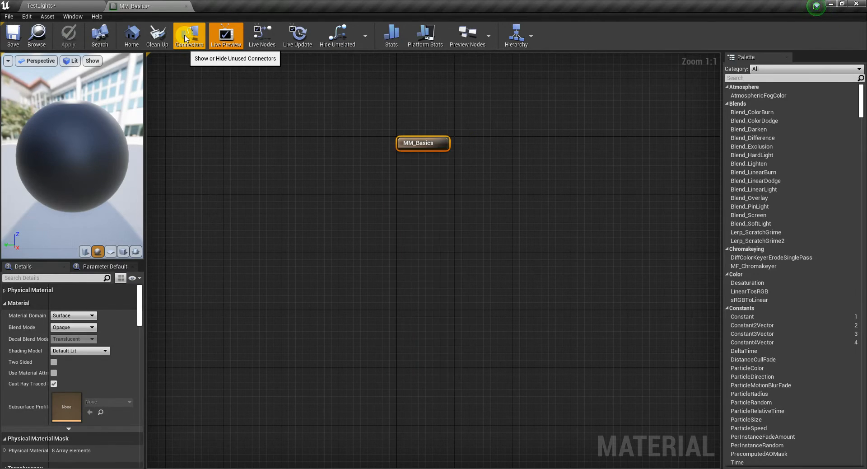
click(186, 39)
click(185, 38)
click(186, 39)
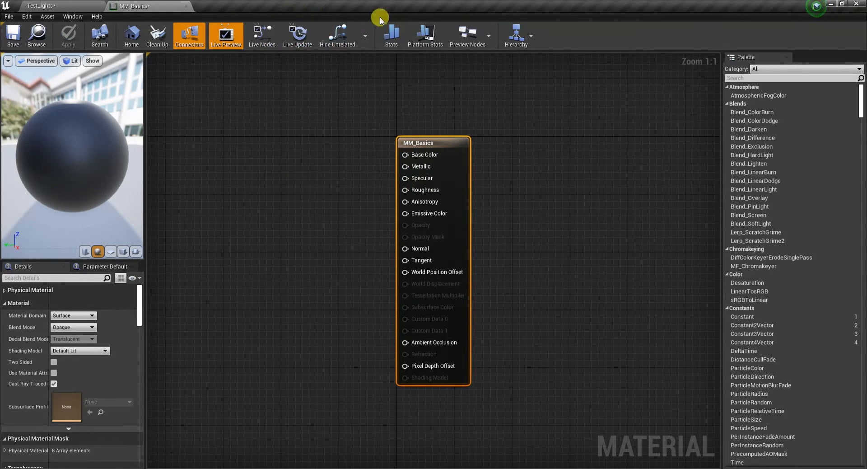
Show the material statistics and move the MM_Basics node slightly upward in the graph
click(392, 34)
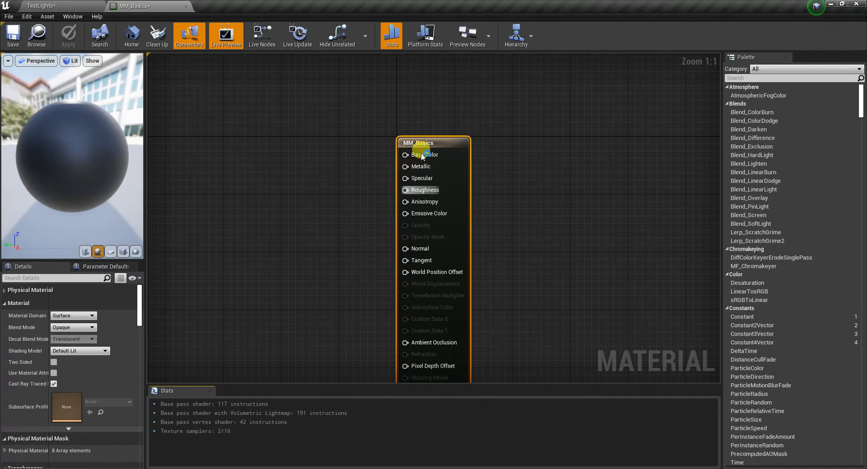
drag(426, 150, 419, 128)
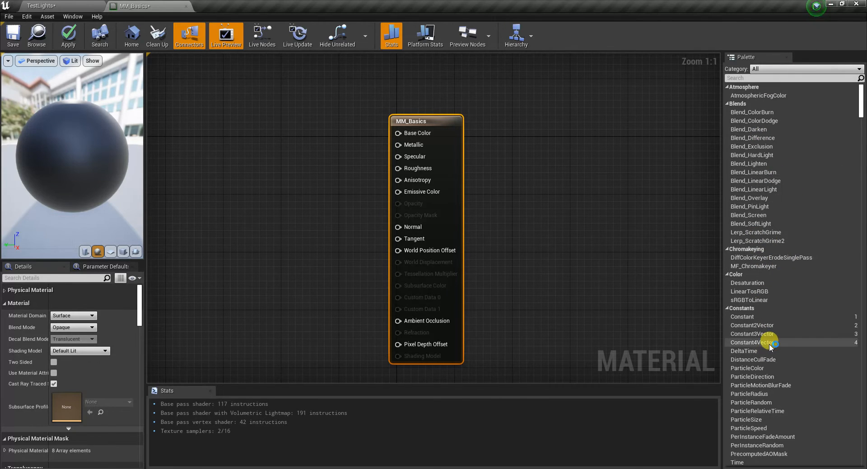
Add a Constant4Vector node to the right of the MM_Basics node and delete it again
drag(768, 342, 601, 219)
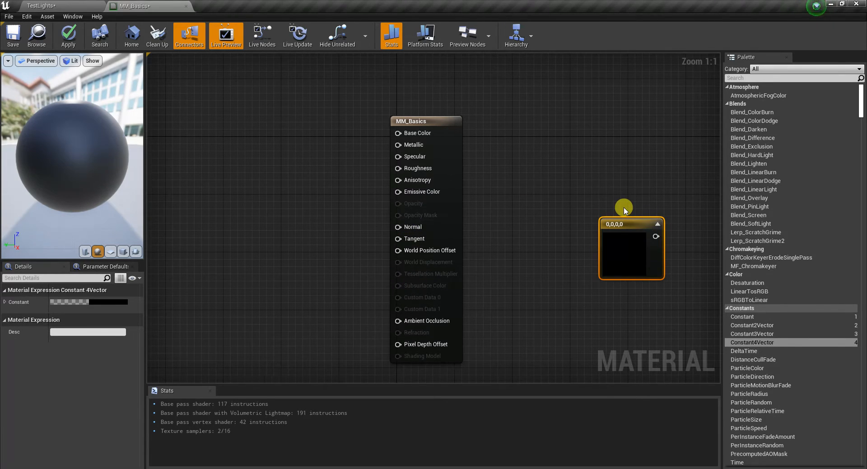
key(Delete)
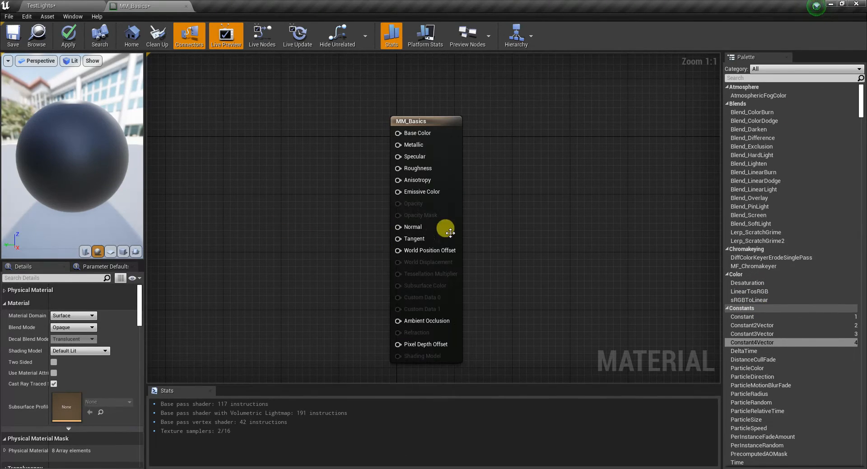
Close the Palette and move the MM_Basics node to the right to free graph space
click(786, 57)
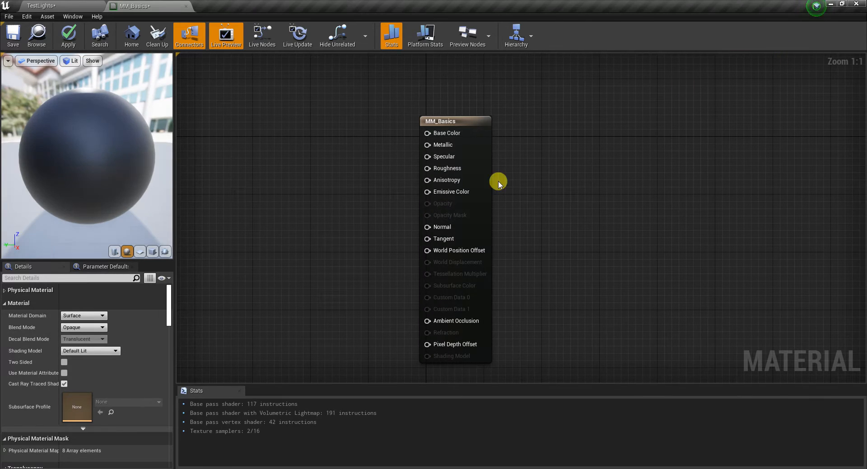
drag(461, 120, 533, 113)
Compare the graph's node list with the reopened Palette, expanding the Atmosphere category, and close the Palette again
right_click(323, 181)
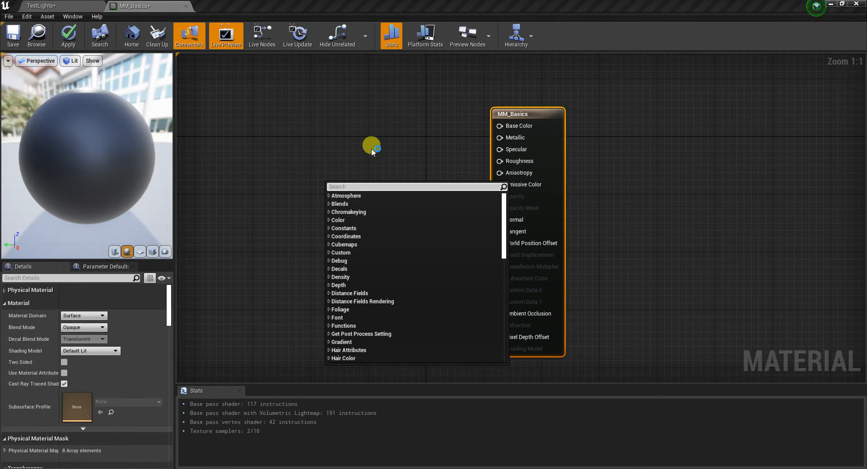
click(373, 151)
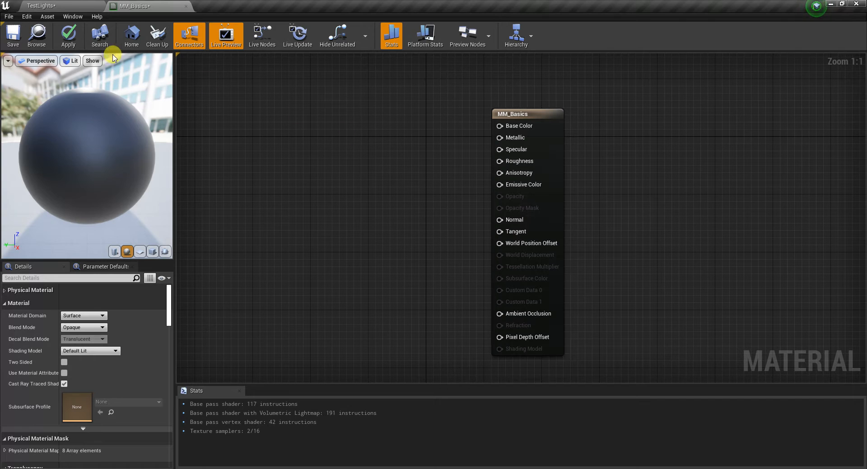
click(73, 17)
click(109, 76)
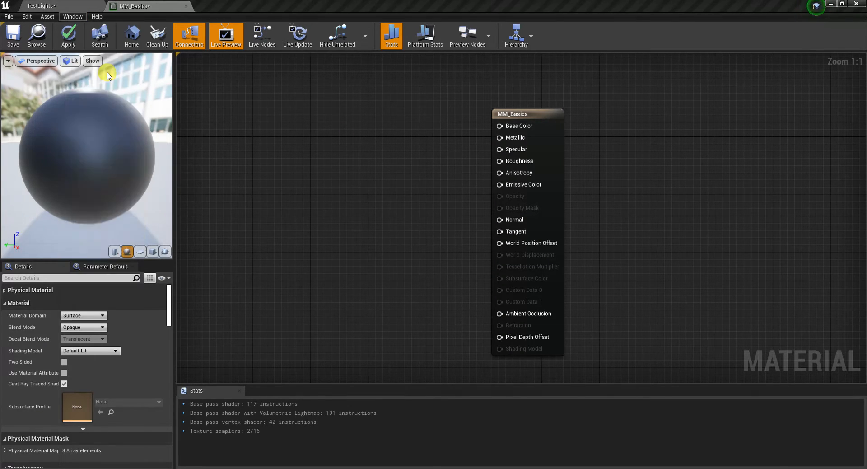
right_click(335, 169)
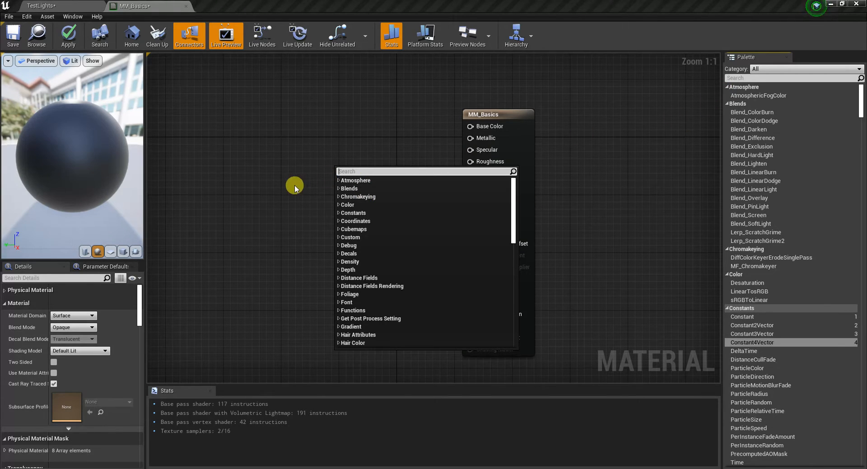
click(342, 181)
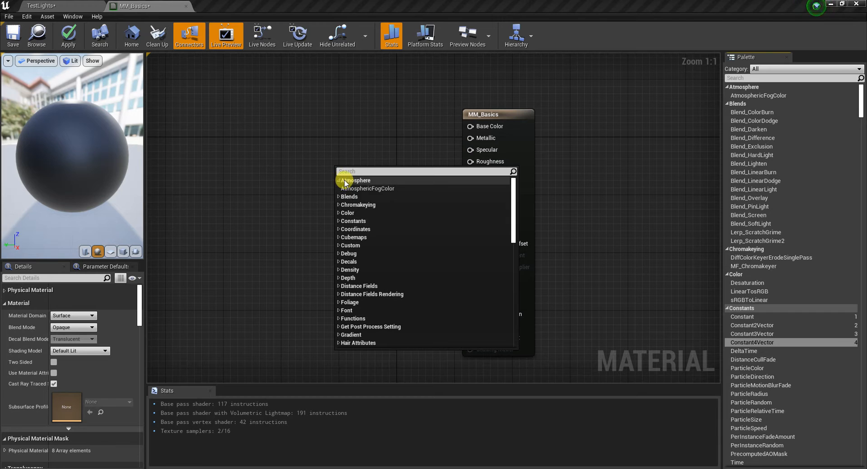
click(788, 59)
click(788, 58)
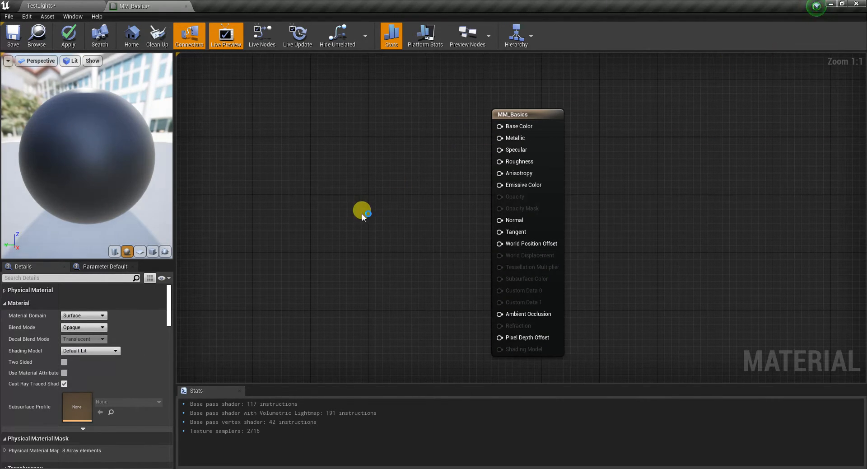
Preview the material on a cube, plane and cylinder, try a custom preview mesh, and return to the sphere
click(153, 252)
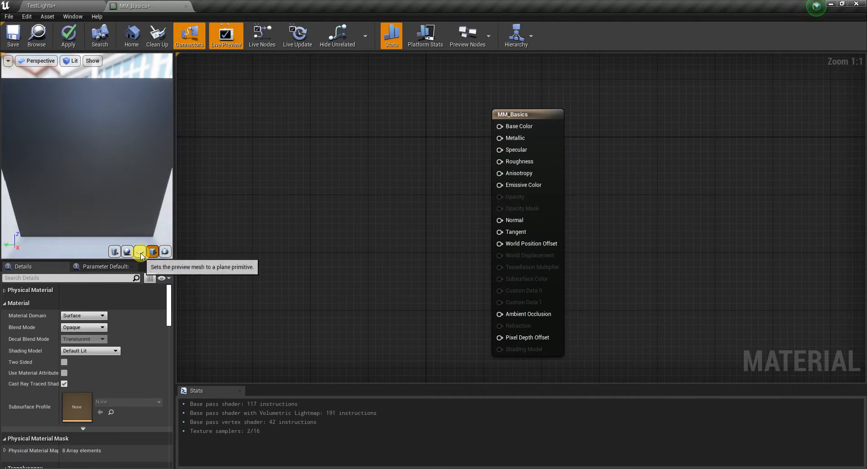
click(140, 252)
drag(95, 145, 100, 173)
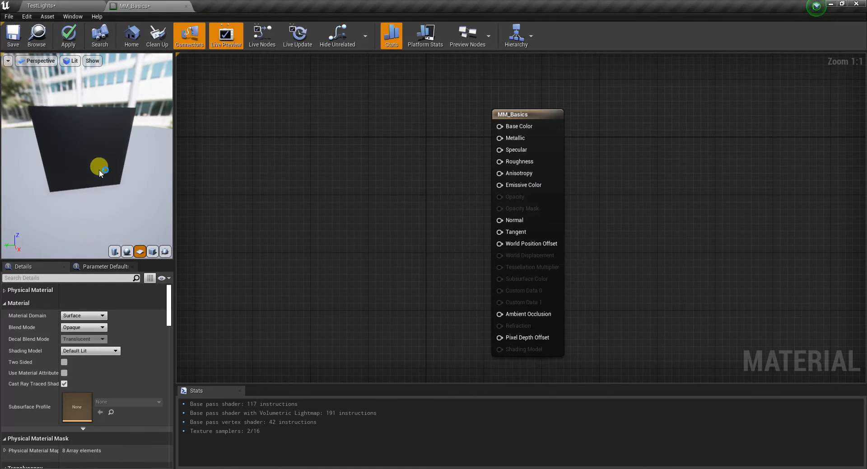
click(115, 251)
click(165, 252)
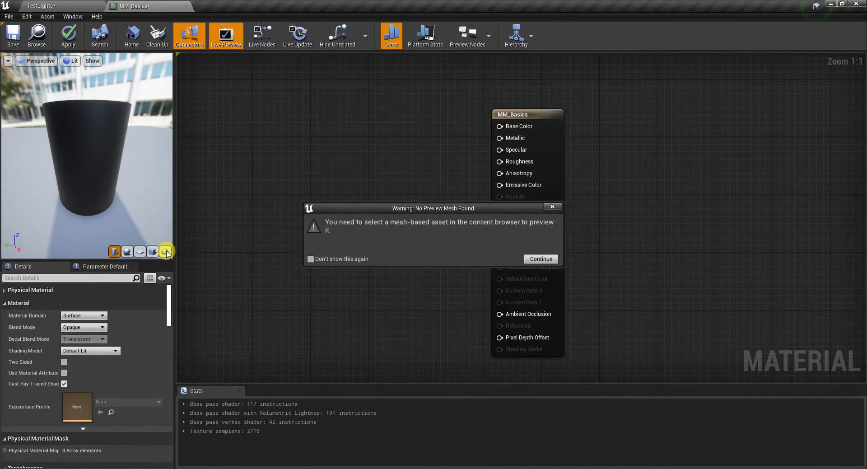
click(540, 257)
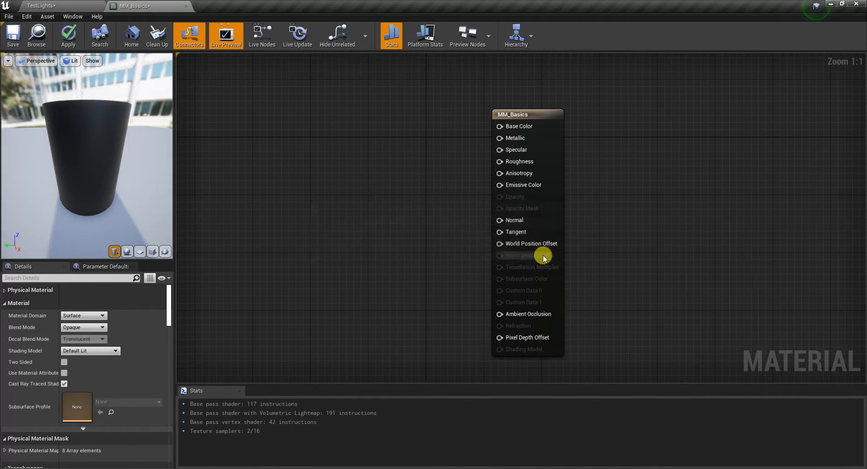
click(128, 251)
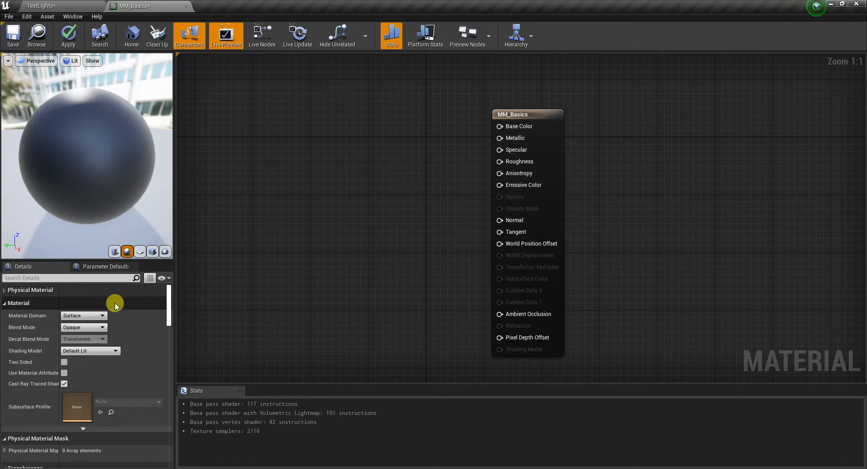
Expand the Physical Material settings and review the Material Domain options, keeping Surface
click(6, 290)
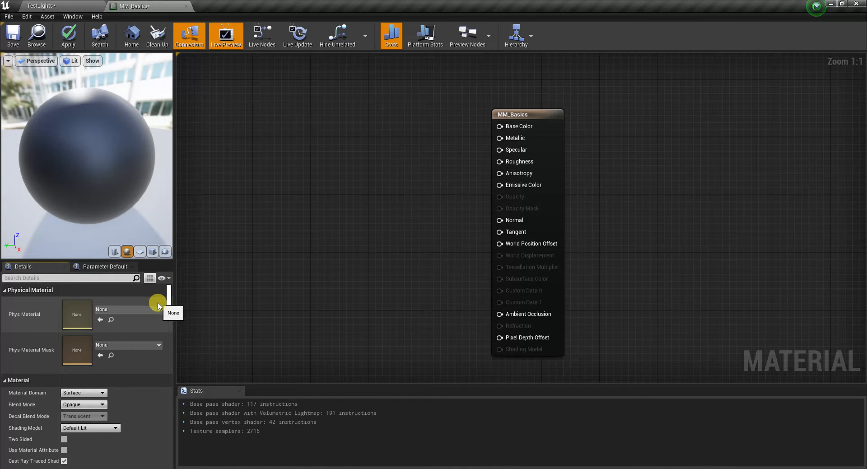
scroll(166, 304, down, 3)
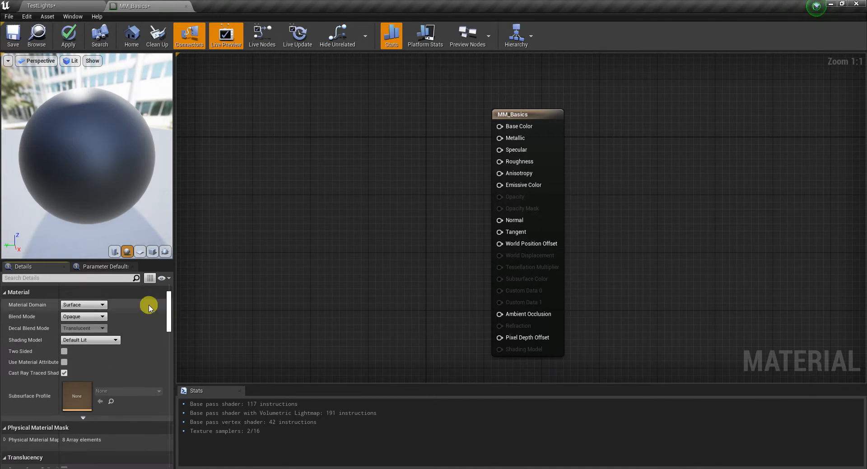
click(104, 306)
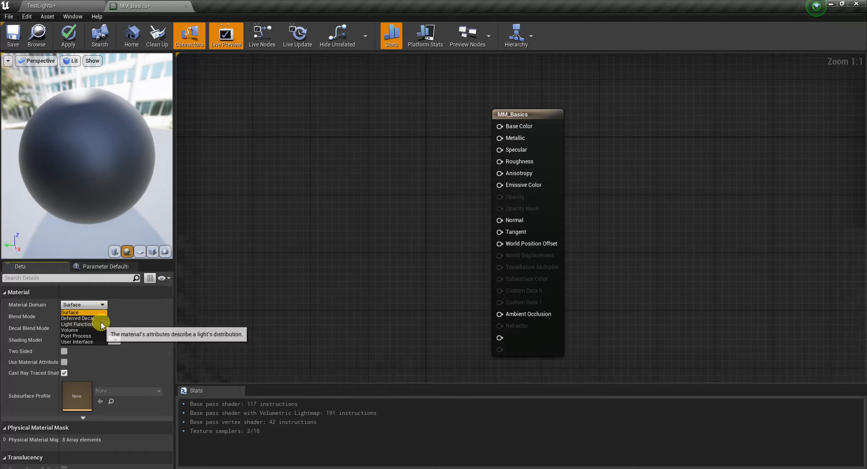
click(86, 312)
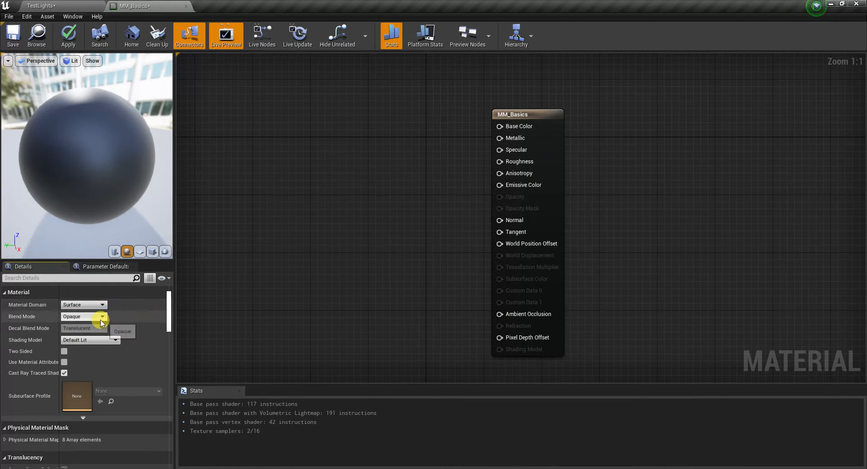
Review the Blend Mode and Shading Model options in the Material settings, keeping Opaque and Default Lit
click(98, 317)
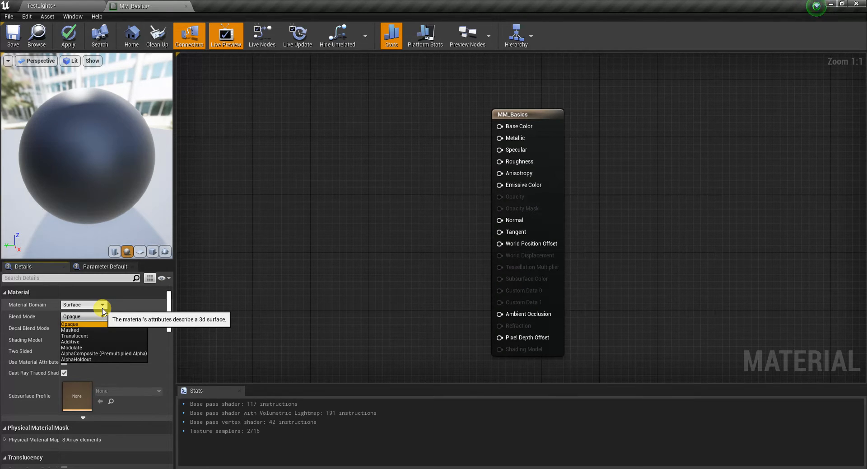
click(87, 331)
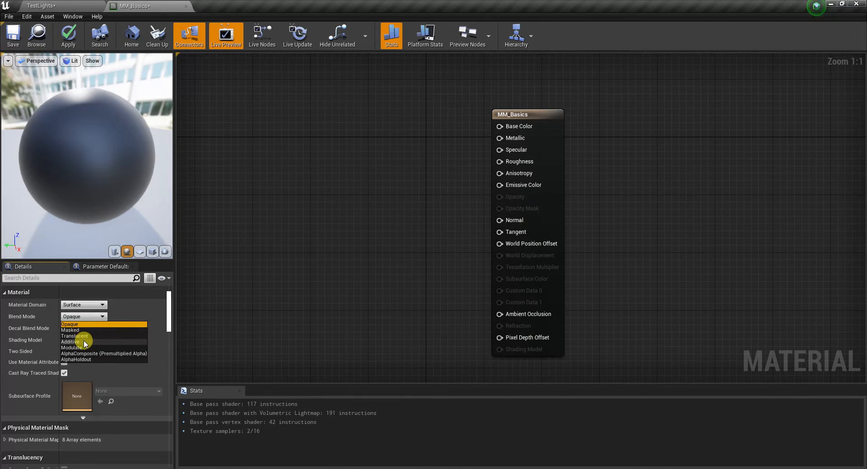
click(116, 314)
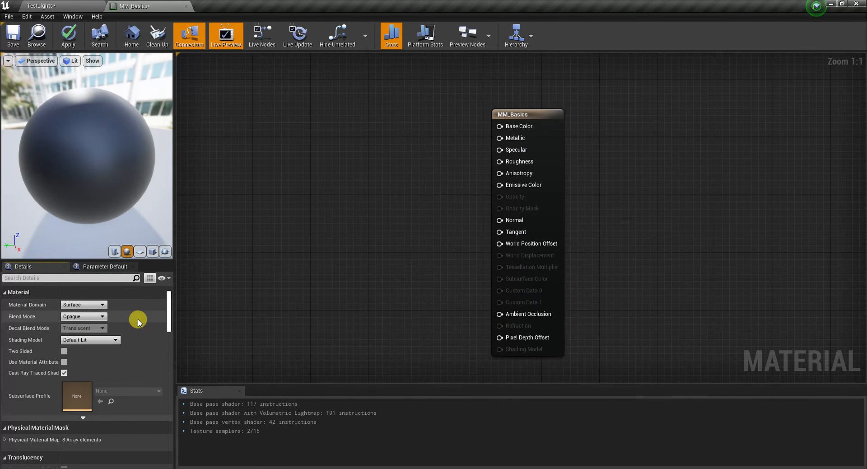
click(98, 342)
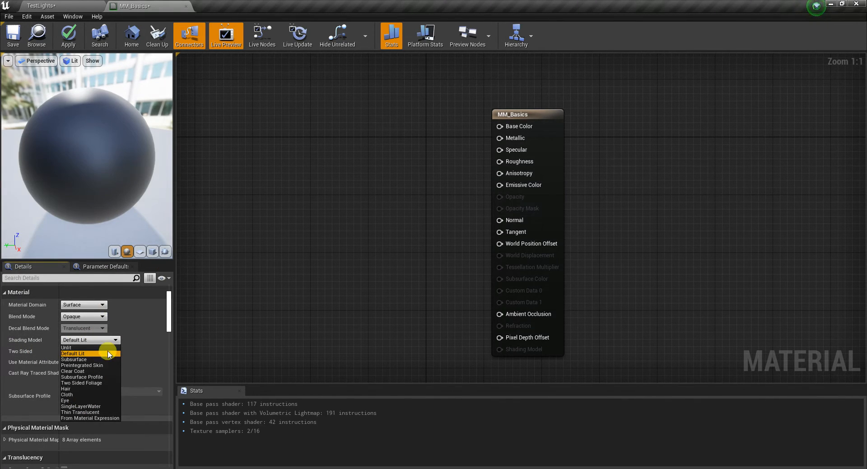
click(108, 341)
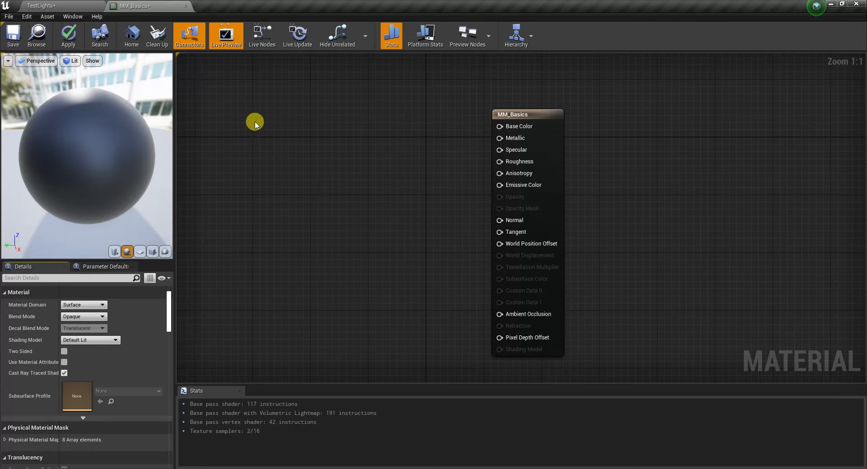
Move the MM_Basics node slightly up and to the right in the graph
mouse_move(169, 301)
mouse_down()
mouse_move(162, 442)
mouse_move(168, 291)
mouse_up()
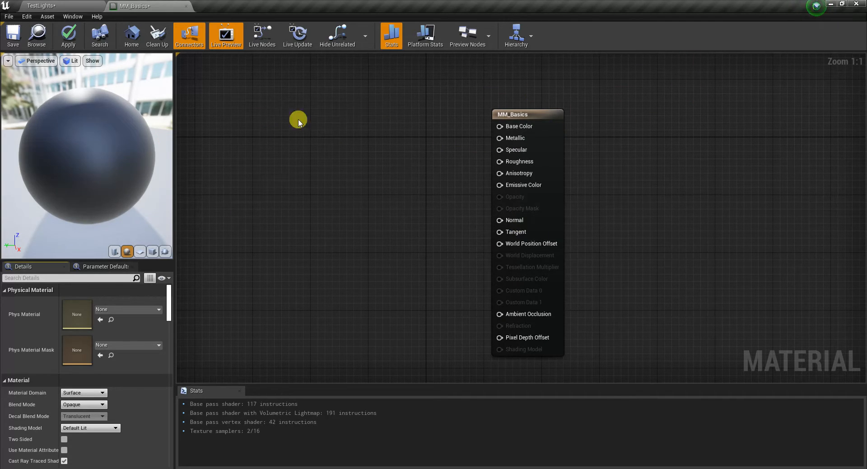
drag(504, 114, 527, 106)
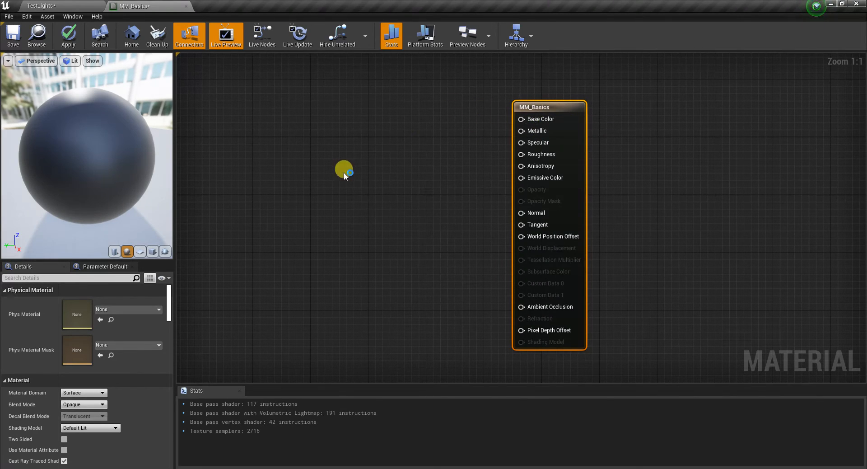
right_click(393, 149)
click(356, 122)
drag(537, 120, 421, 121)
click(520, 112)
drag(521, 119, 384, 110)
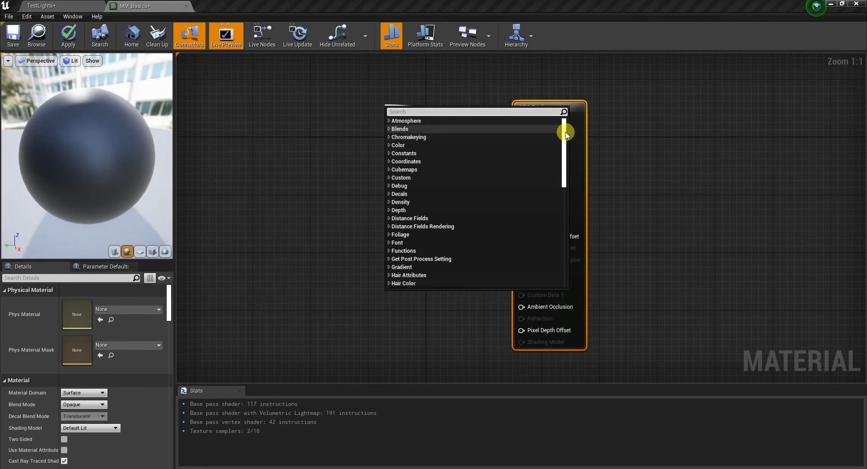
click(633, 147)
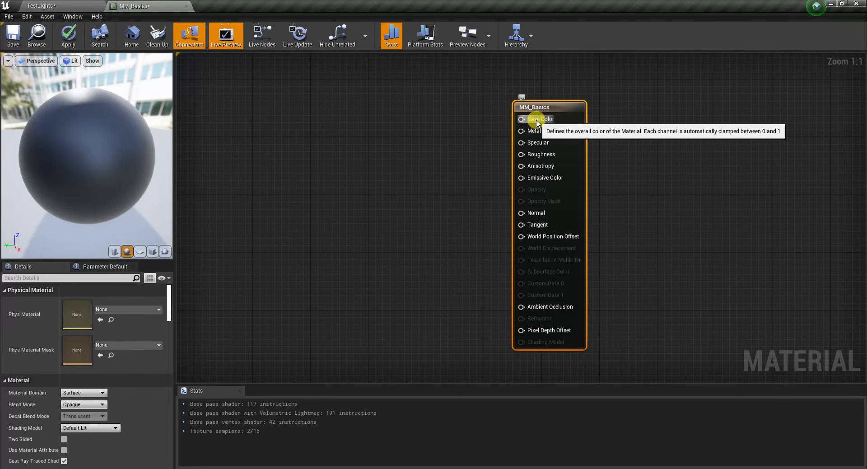
Add a Constant node wired into the Base Color input of MM_Basics and expand its preview swatch
drag(536, 121, 365, 117)
text(const)
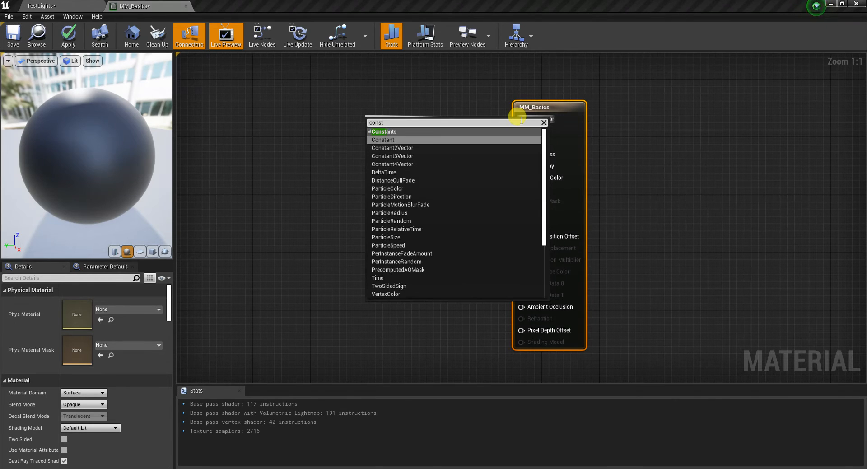
text(a)
key(Return)
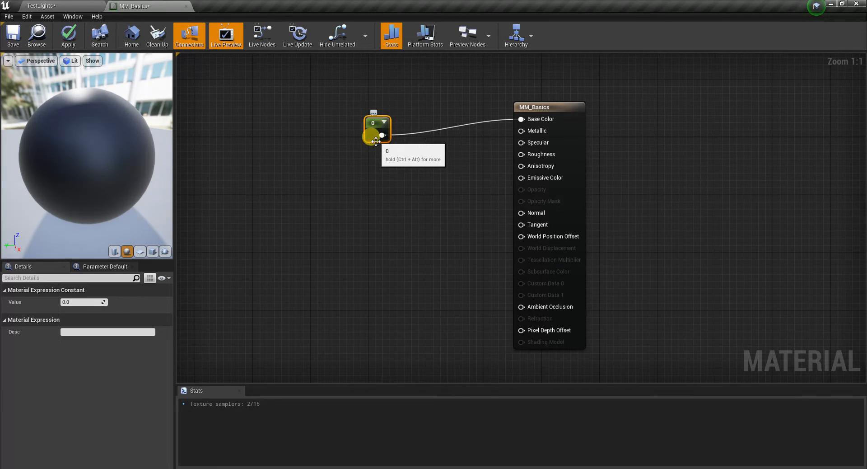
click(383, 122)
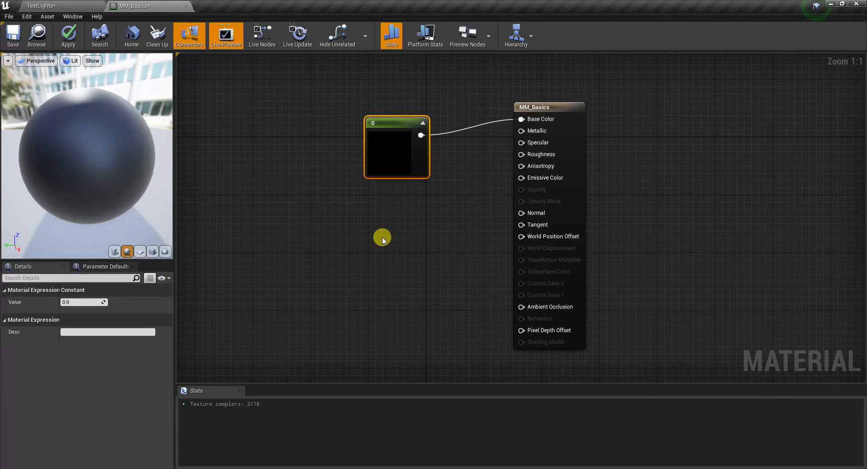
click(384, 236)
click(390, 144)
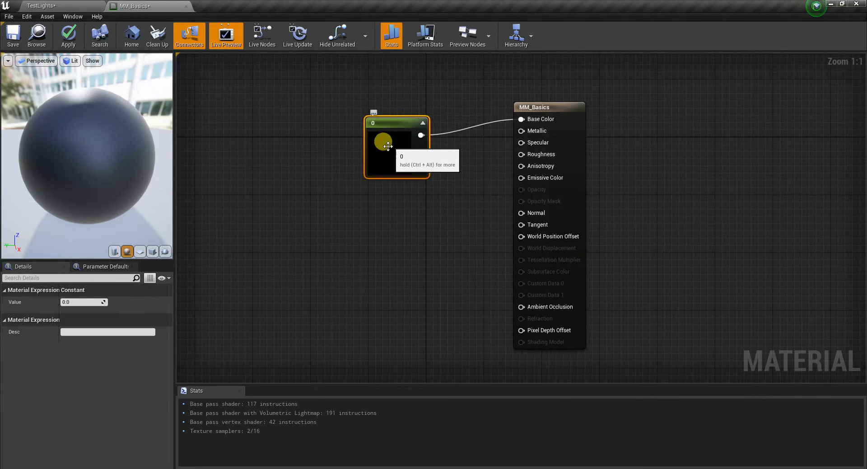
Set the Constant node's value to 1
click(88, 300)
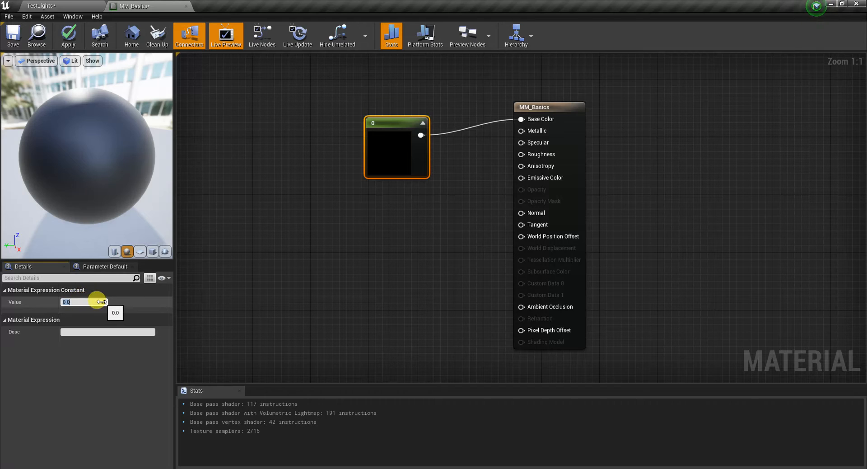
text(1)
key(Return)
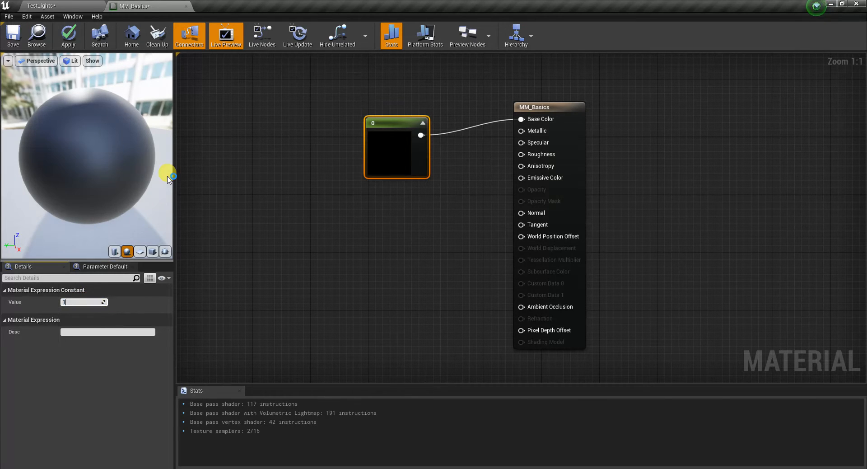
click(295, 192)
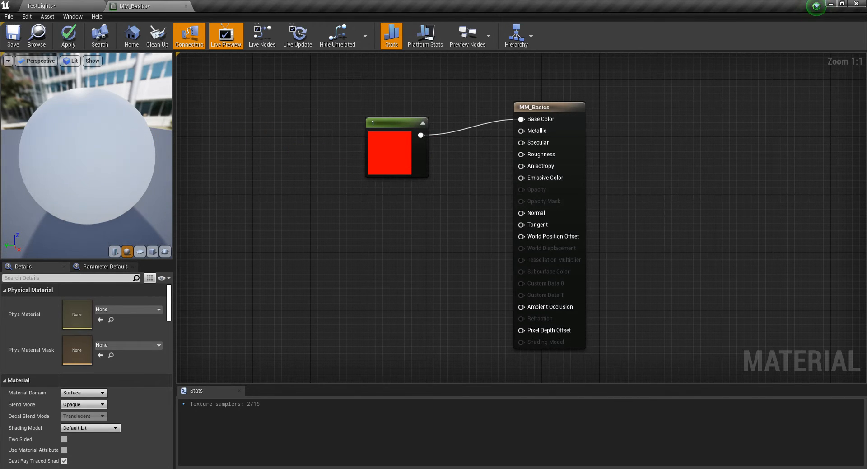
Inspect the preview sphere with the Constant node applied and delete that node from the graph
click(396, 143)
drag(91, 117, 155, 135)
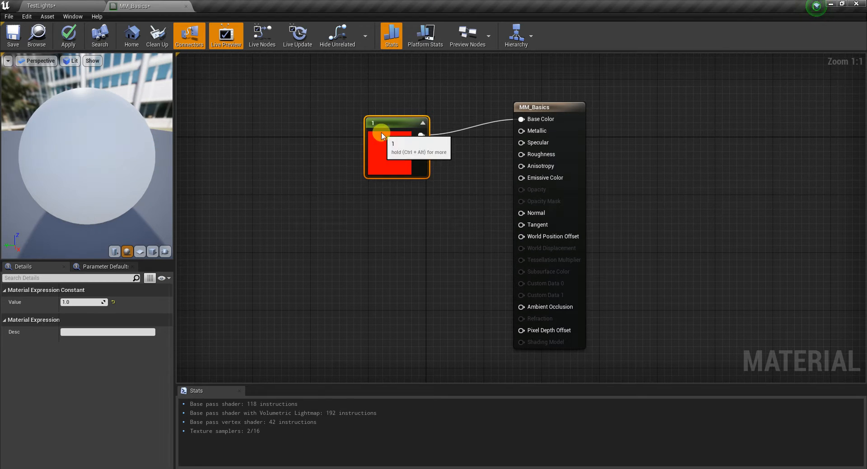
drag(382, 136, 363, 142)
drag(120, 113, 110, 118)
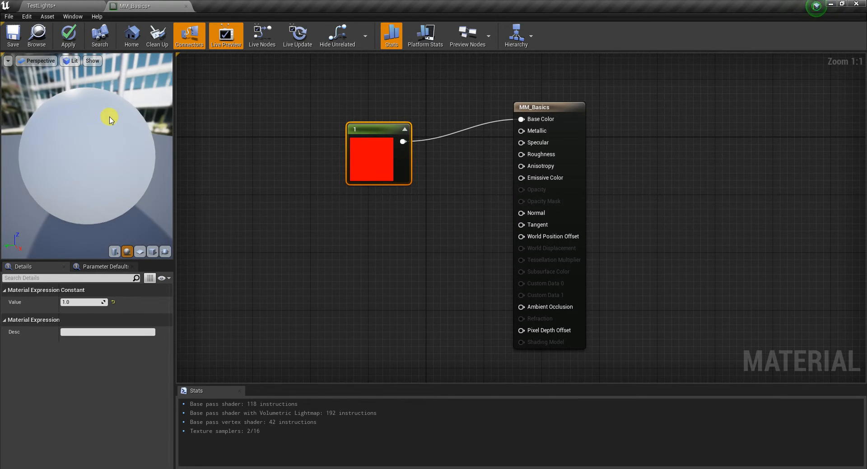
key(Delete)
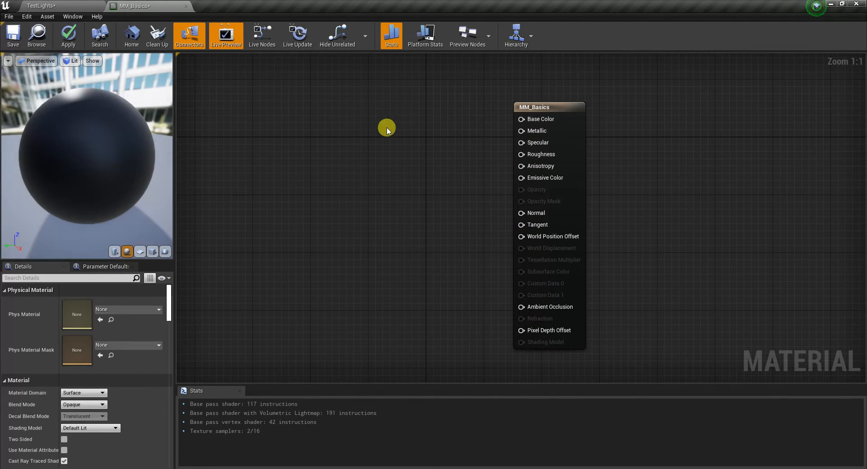
Add a Constant2Vector node with R set to 1 and connect its output to Base Color
right_click(387, 130)
text(co)
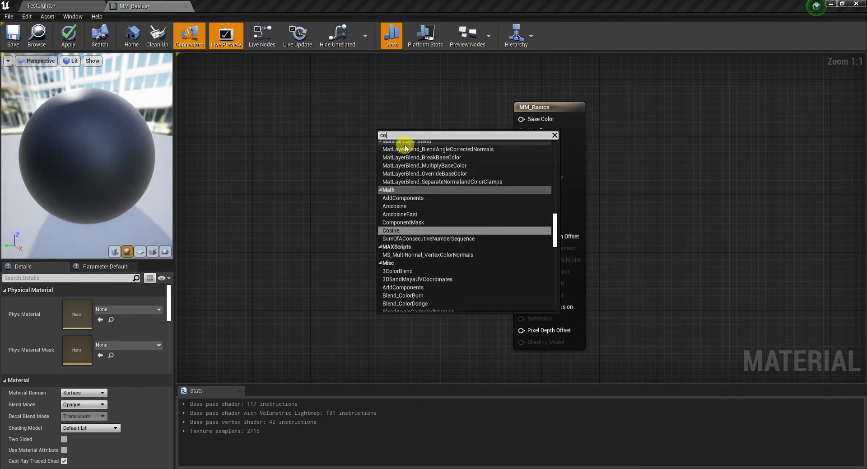
text(nsta)
click(404, 160)
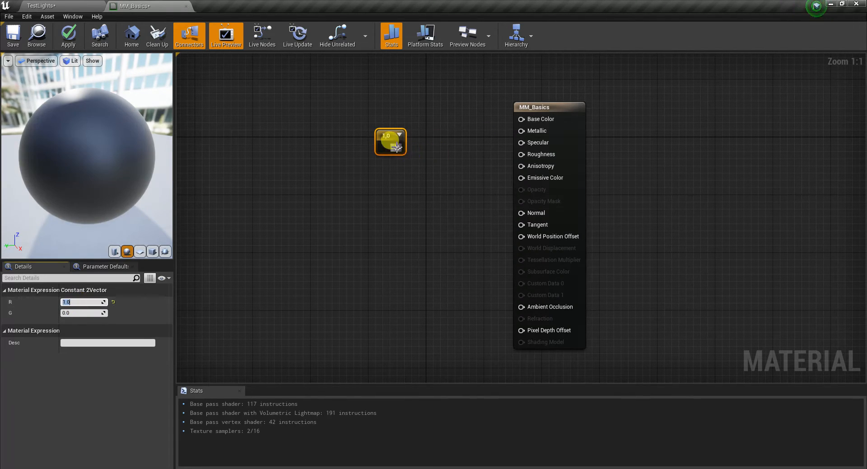
drag(397, 147, 521, 119)
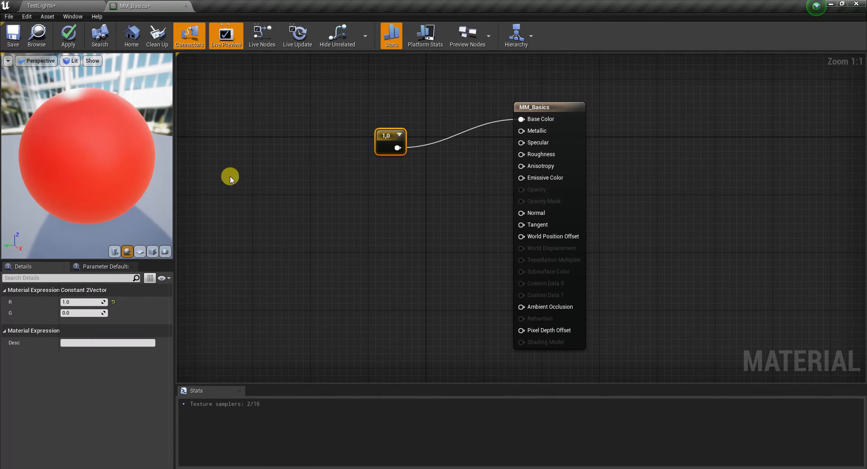
Set the Constant2Vector's R value to 0 and its G value to 1
click(79, 301)
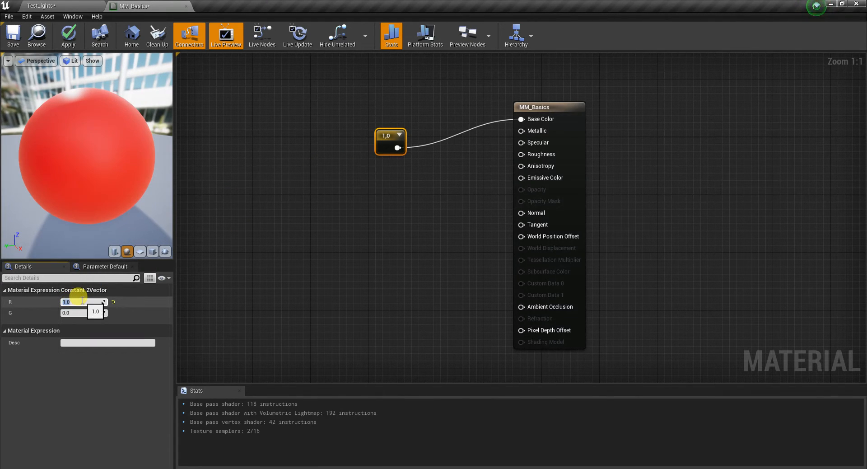
text(0)
key(Return)
click(81, 312)
text(1)
key(Return)
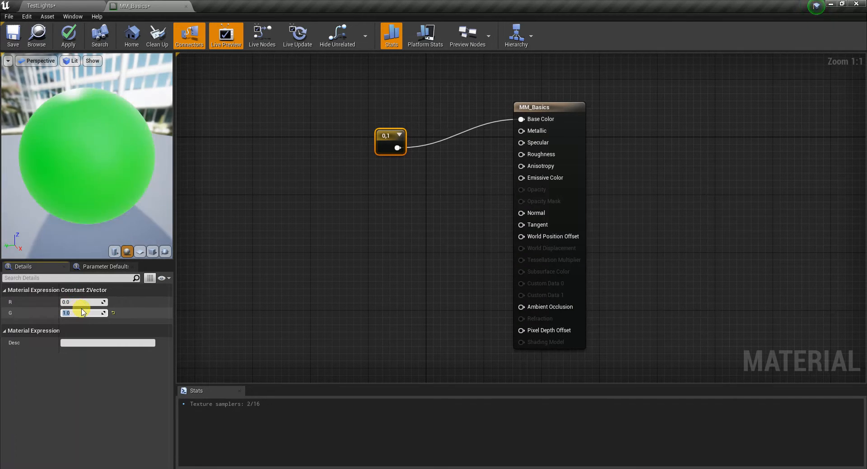
Set the Constant2Vector's R value to 1 to preview both channels combined, and delete the node
click(80, 302)
text(1)
key(Return)
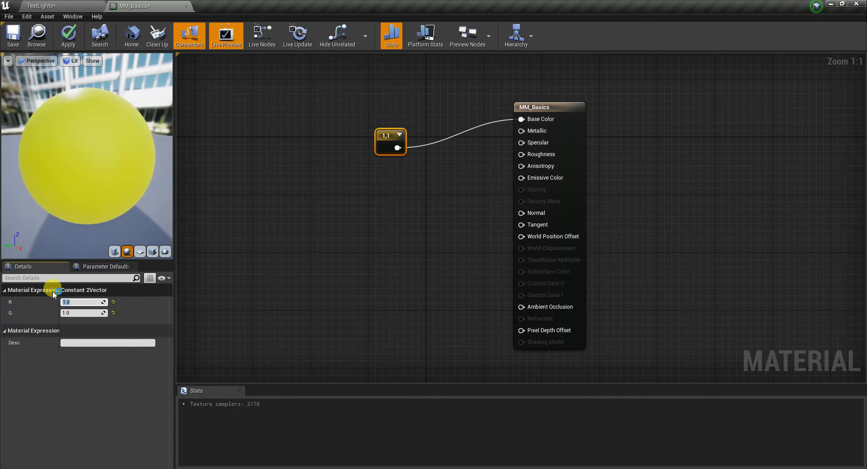
click(72, 312)
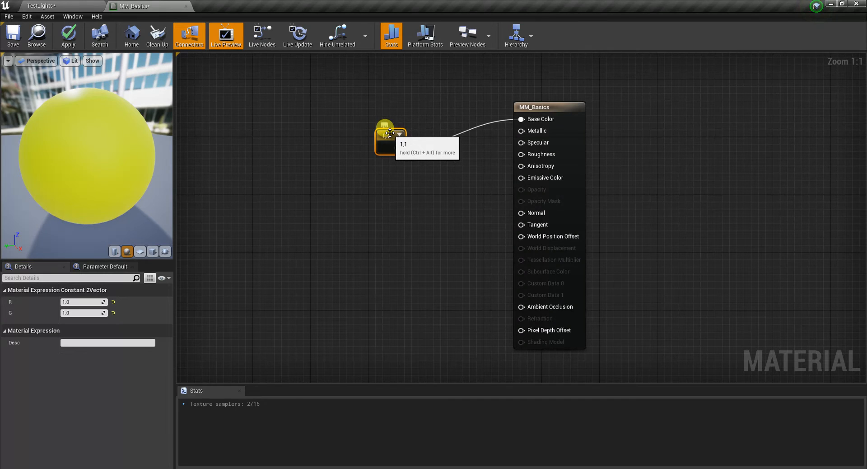
key(Delete)
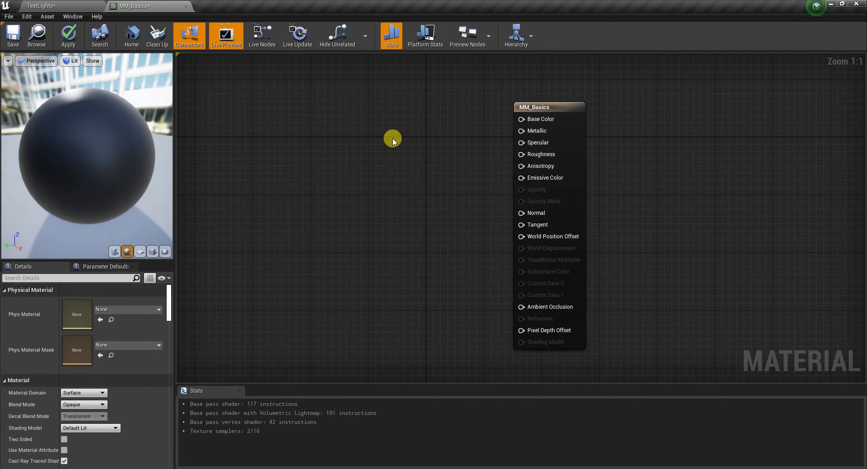
Add a Constant3Vector node to the empty graph area beside the MM_Basics node
right_click(393, 139)
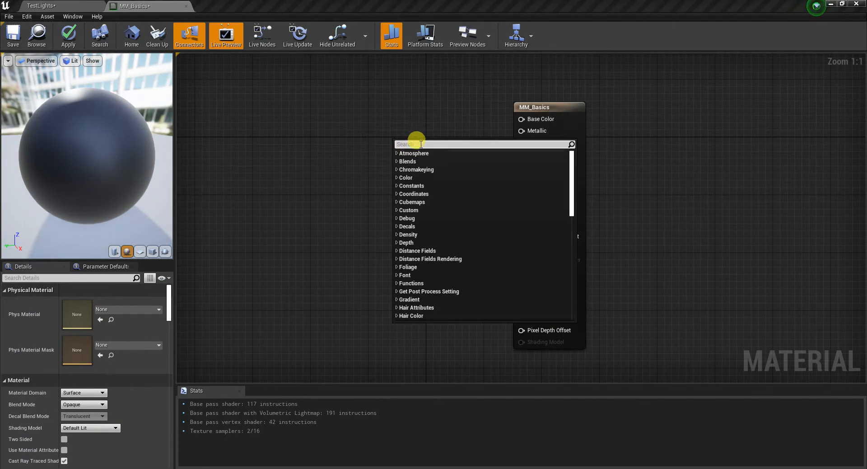
text(consta)
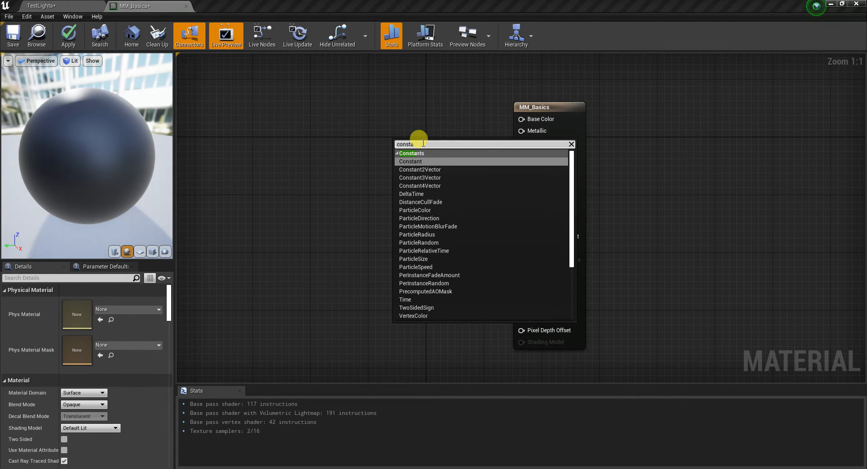
key(Down)
key(Down)
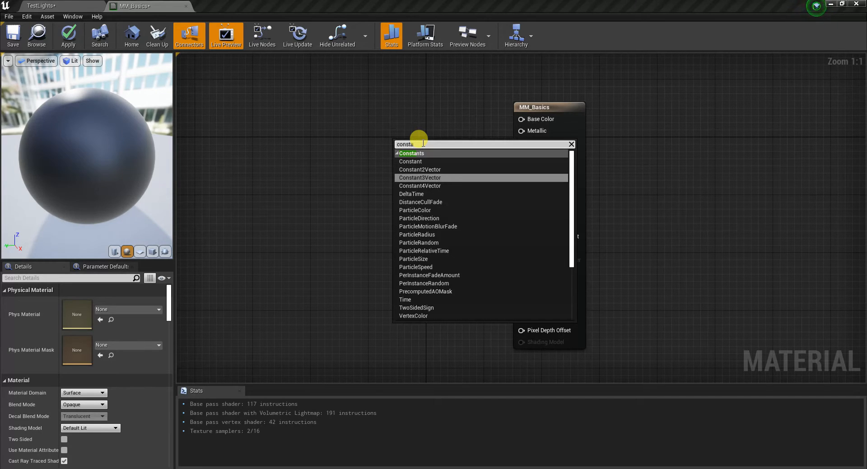
key(Return)
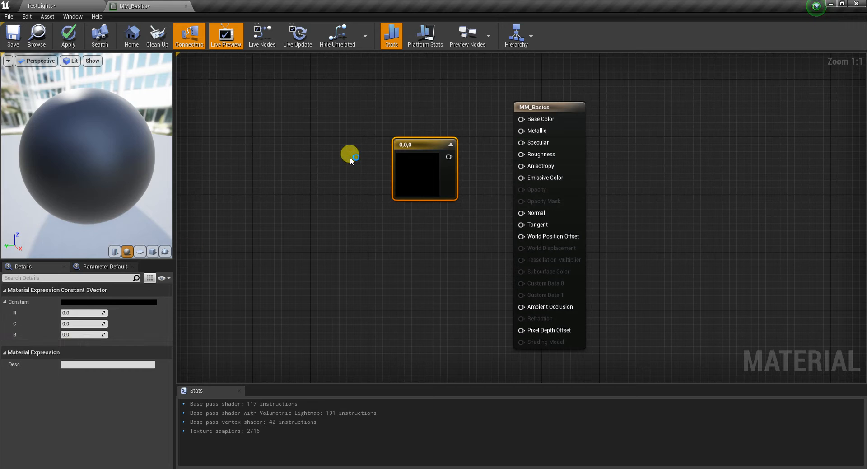
double_click(408, 172)
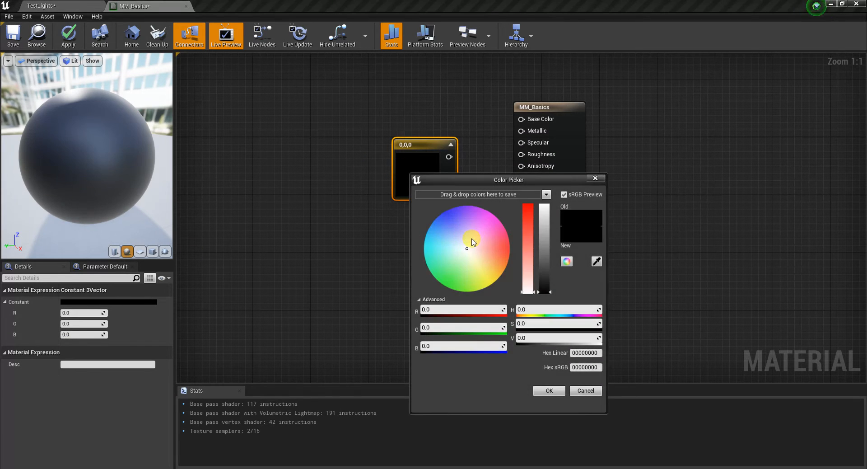
click(595, 178)
double_click(407, 166)
click(486, 210)
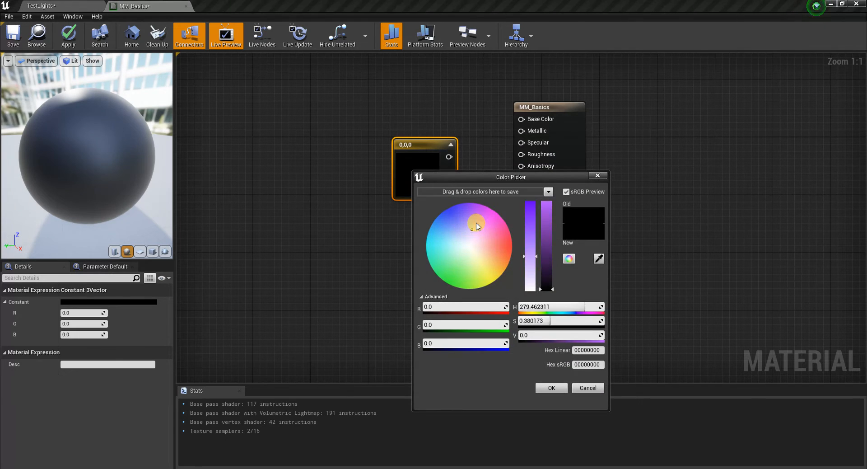
click(388, 237)
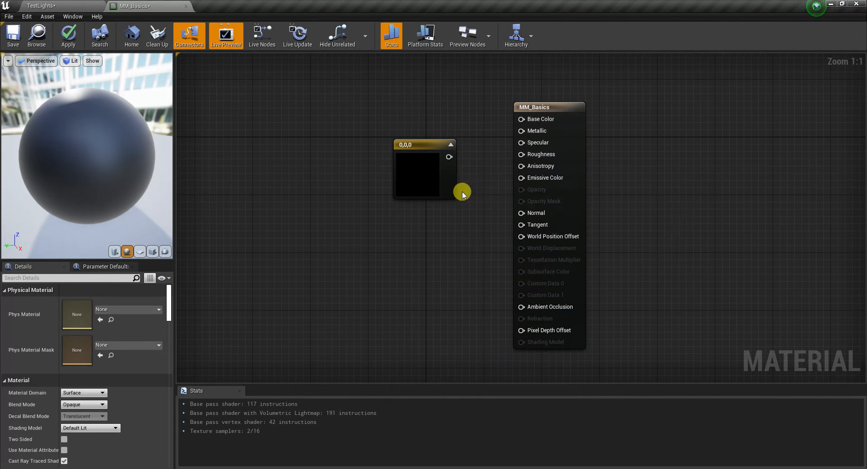
Set the Constant3Vector's colour to magenta (R 0.506538, G 0, B 0.604167) and connect its output to Base Color
click(407, 164)
double_click(419, 173)
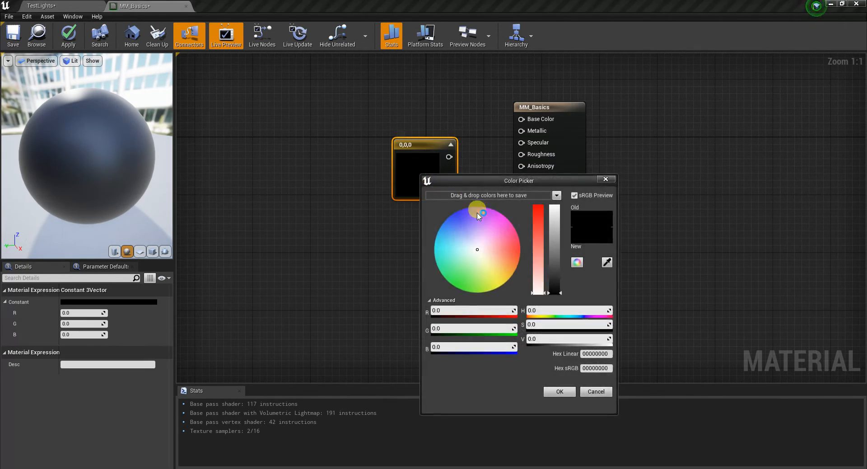
click(494, 205)
drag(559, 264, 553, 237)
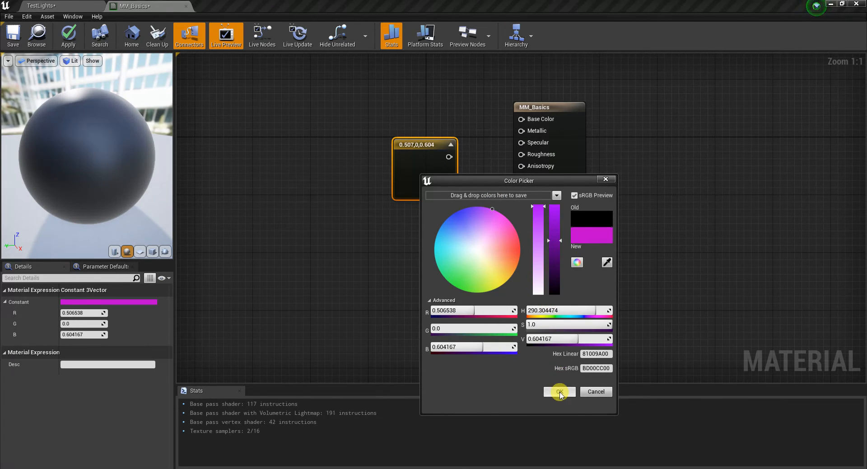
click(560, 391)
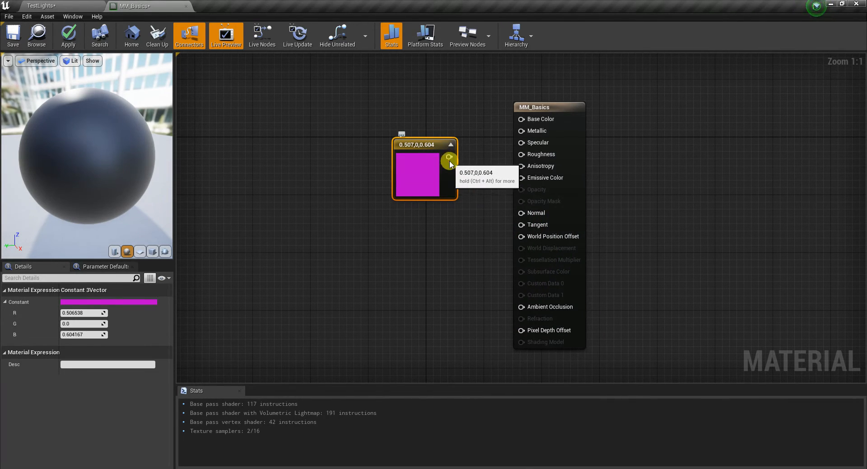
drag(448, 161, 520, 120)
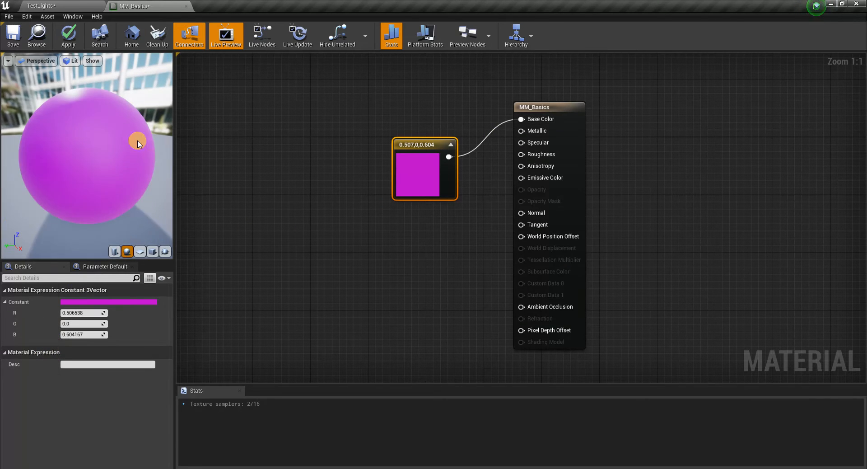
Change the Constant3Vector's colour to blue (R 0.025653, G 0.032884, B 0.604167) and move the node farther from MM_Basics
double_click(406, 159)
drag(461, 220, 442, 201)
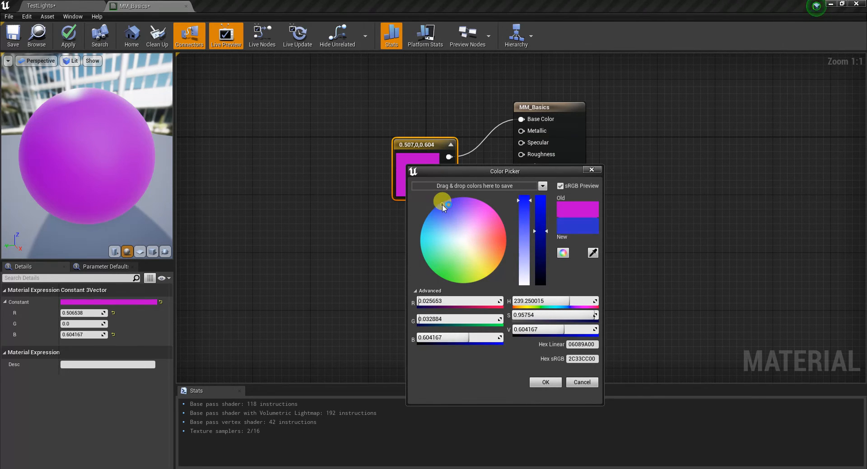
click(546, 382)
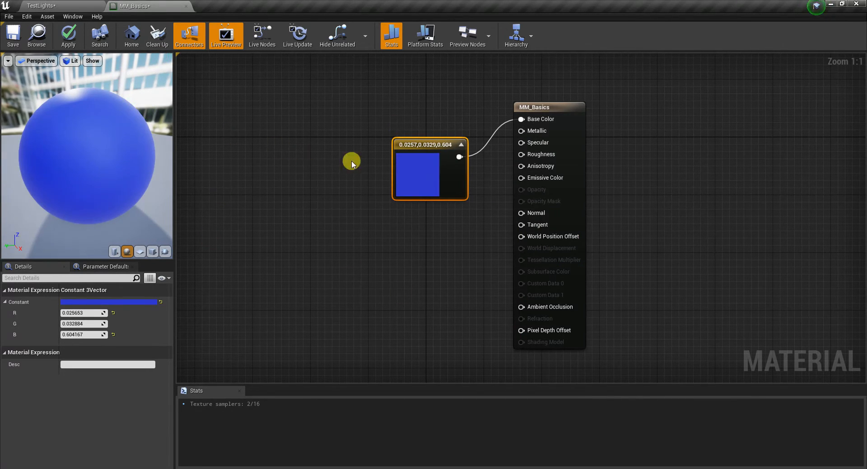
drag(411, 134, 372, 103)
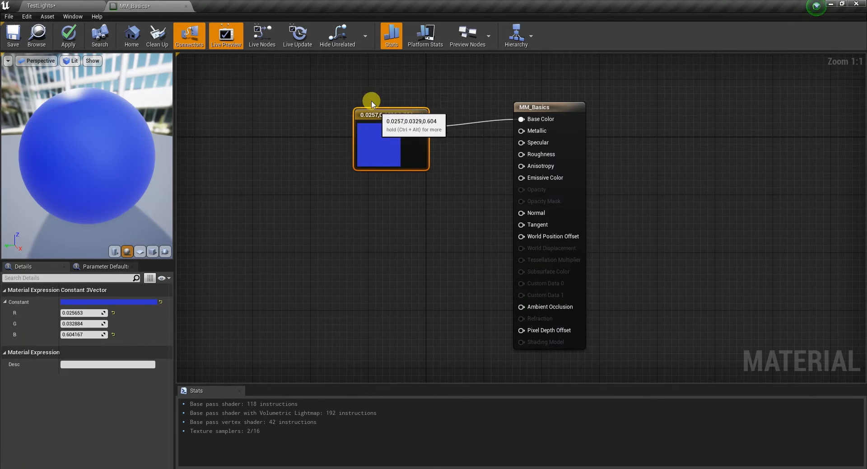
Insert a reroute node on the wire between the Constant3Vector and Base Color
right_click(478, 120)
right_click(476, 122)
click(473, 122)
right_click(472, 122)
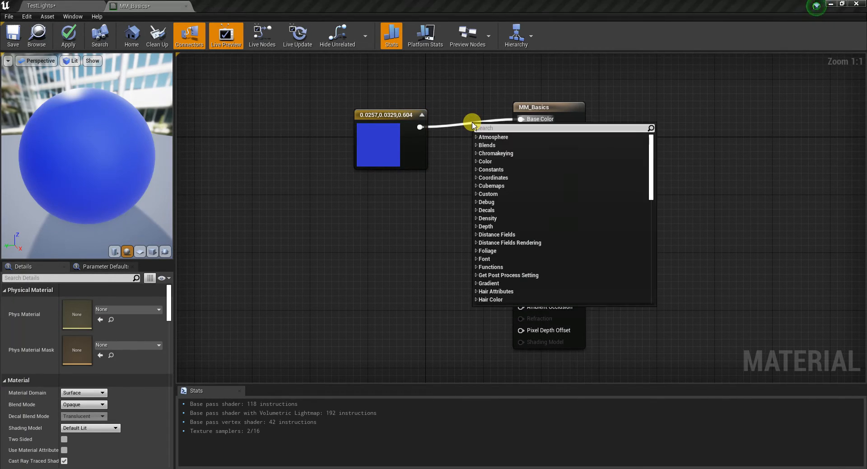
click(464, 125)
double_click(464, 125)
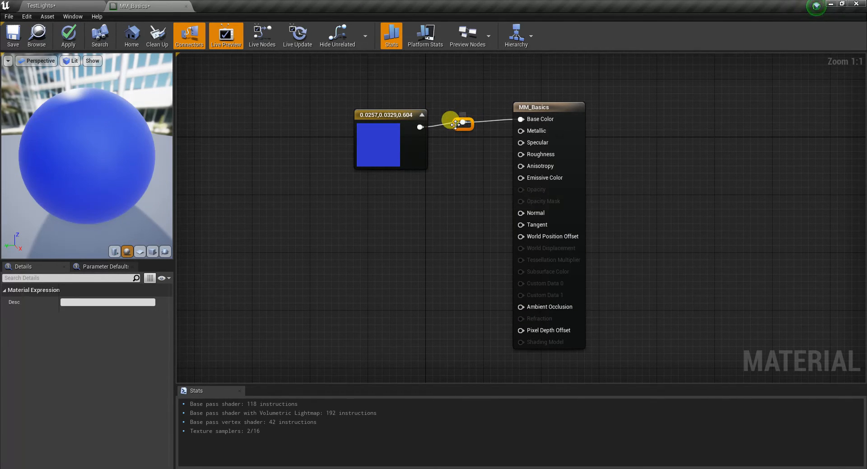
Delete the reroute node and connect the Constant3Vector's output directly to Base Color
drag(461, 123, 471, 155)
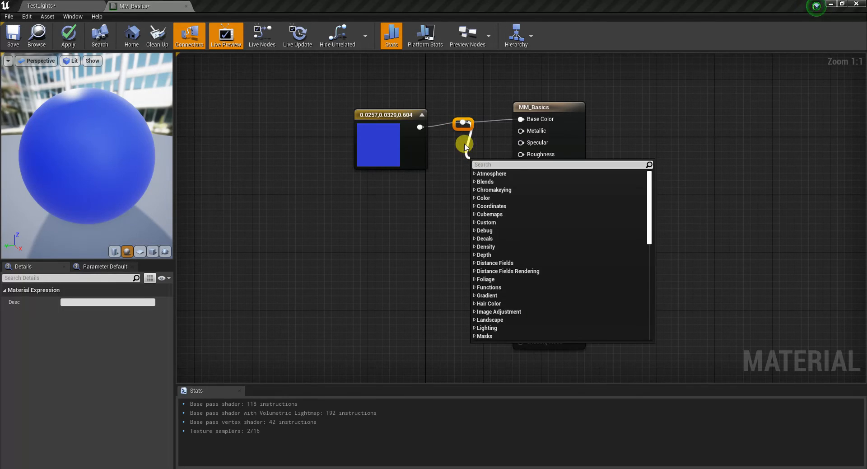
click(440, 134)
drag(456, 120, 482, 120)
key(Delete)
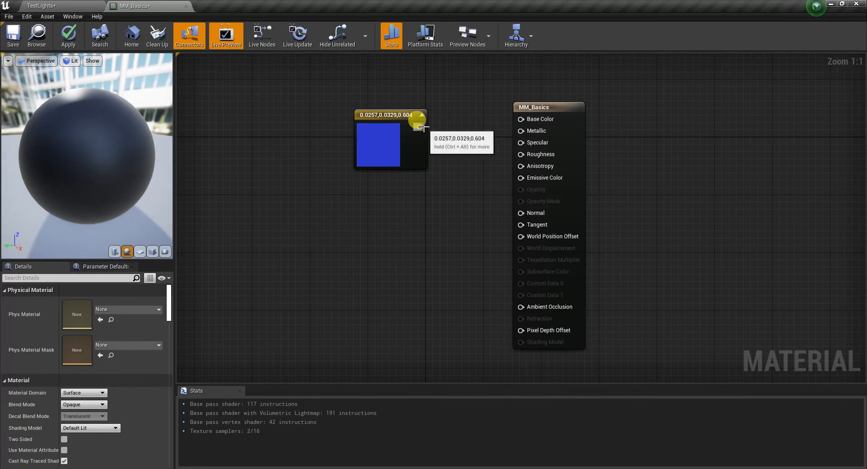
drag(420, 127, 522, 120)
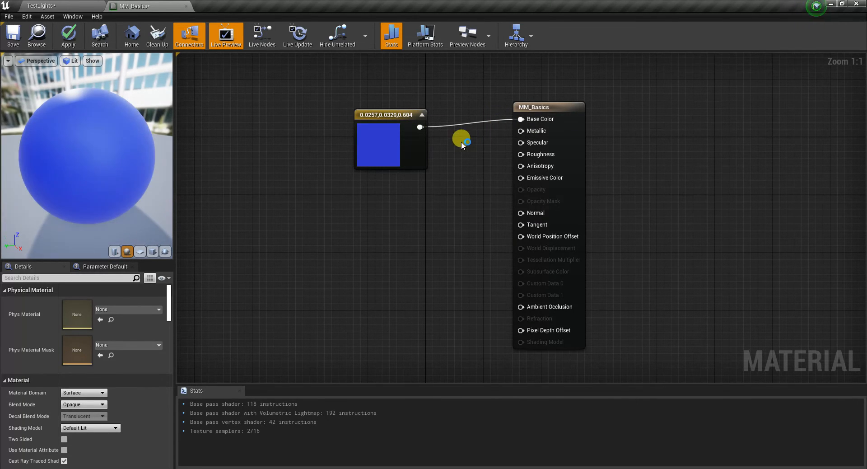
drag(420, 126, 439, 141)
click(471, 123)
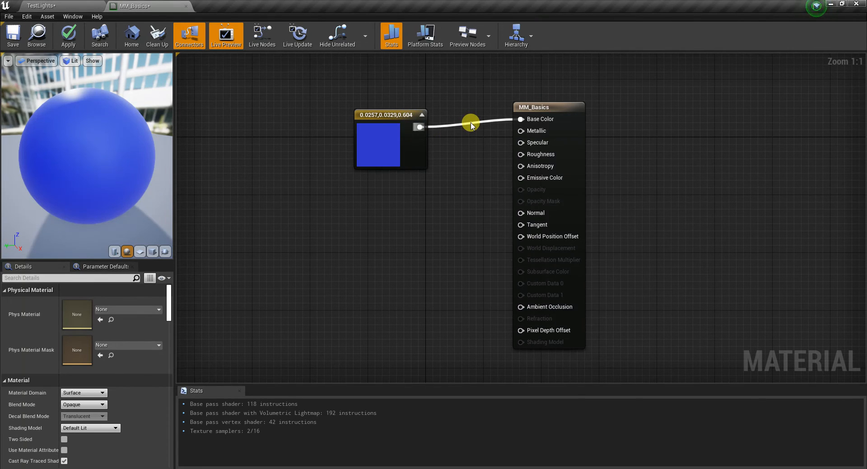
right_click(471, 125)
click(400, 129)
double_click(414, 120)
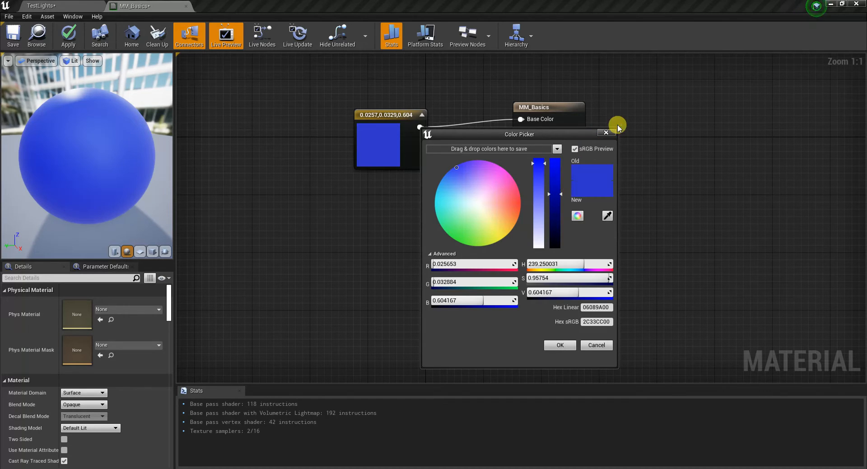
click(606, 132)
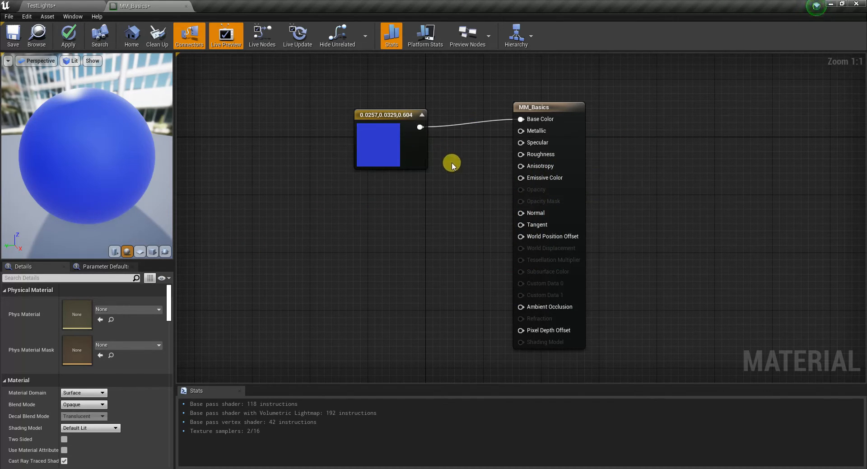
Move the Constant3Vector node slightly higher in the graph
mouse_move(409, 119)
mouse_down()
mouse_move(401, 105)
mouse_move(415, 105)
mouse_up()
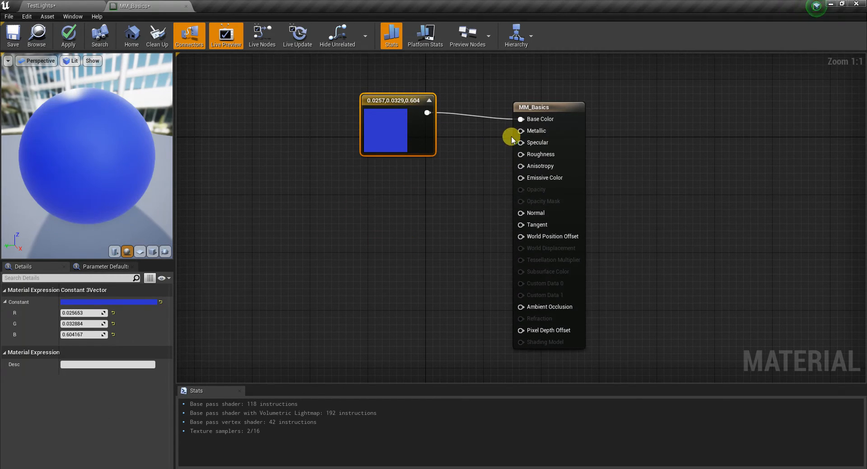
Create a Constant node directly from the Metallic input of MM_Basics, and delete it
drag(519, 130, 387, 190)
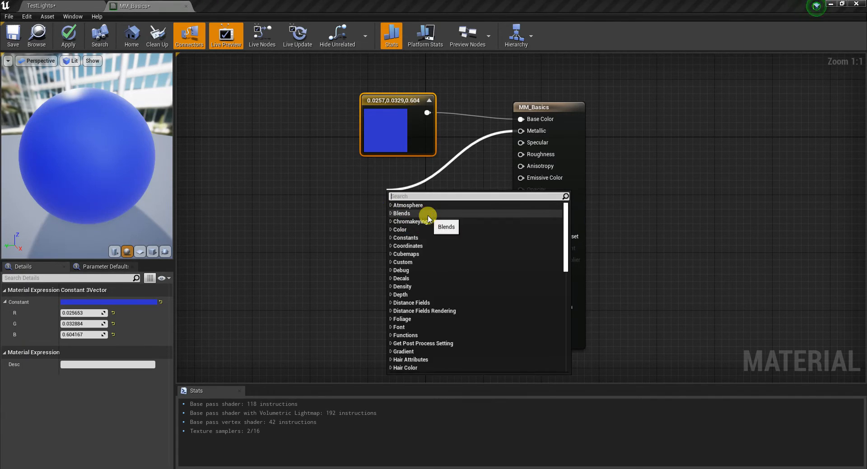
text(const)
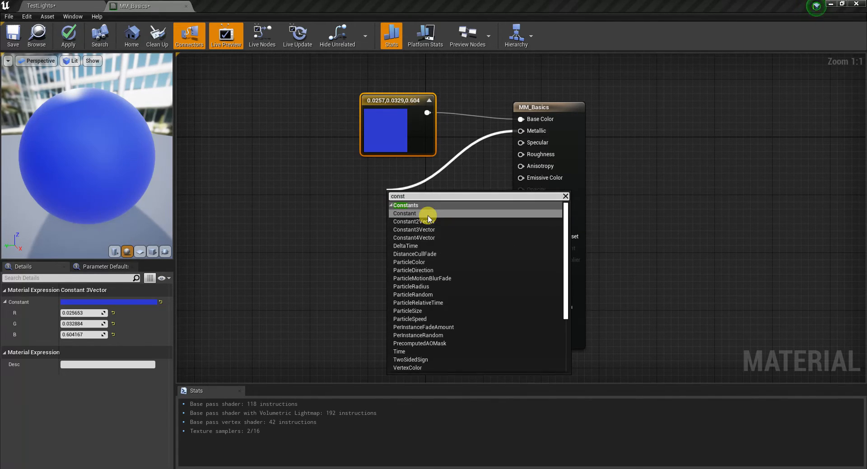
click(427, 215)
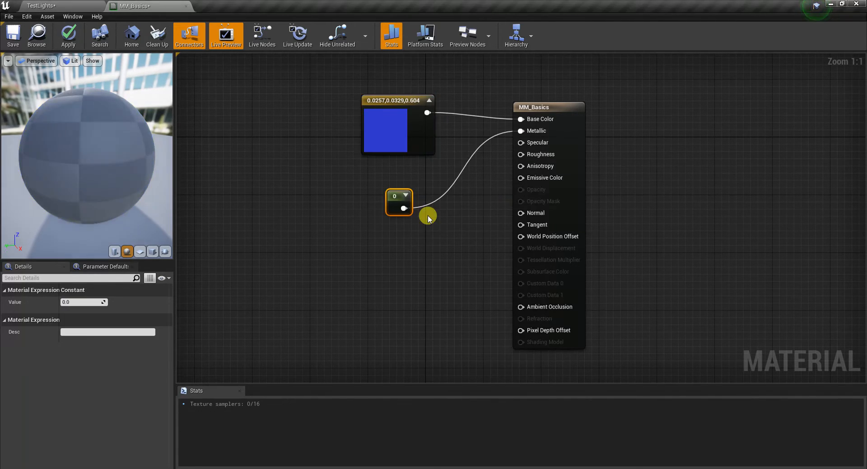
key(Delete)
Add a Constant node just below the Constant3Vector and connect its output to Metallic
right_click(383, 204)
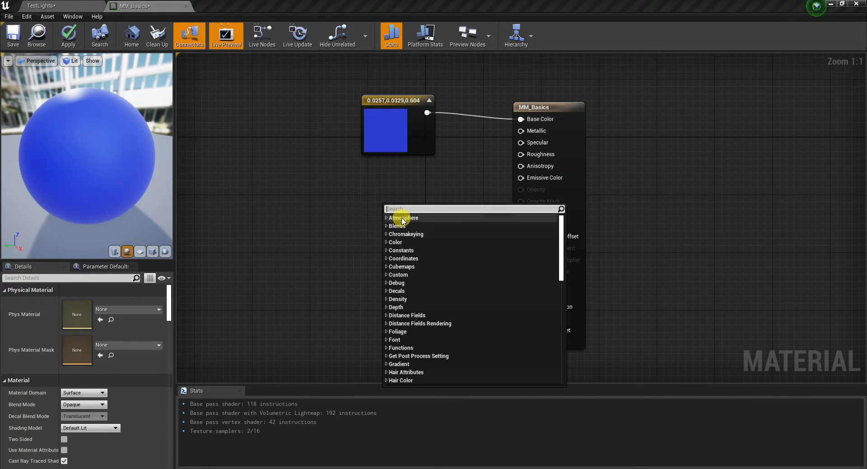
text(consta)
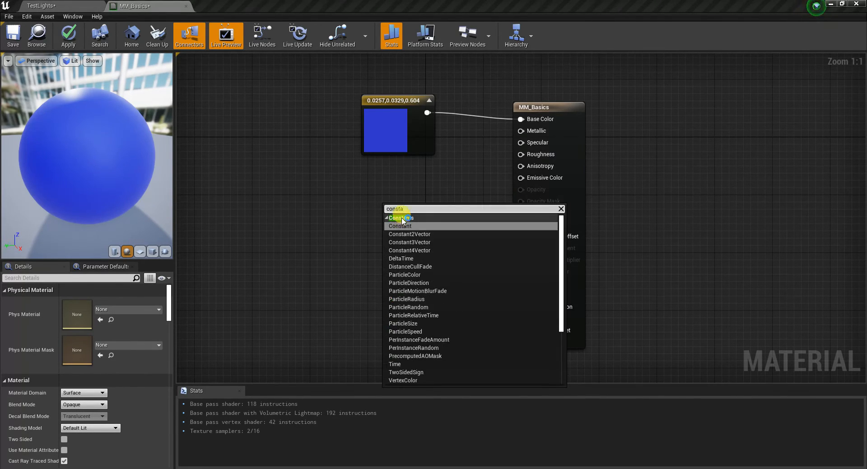
click(427, 227)
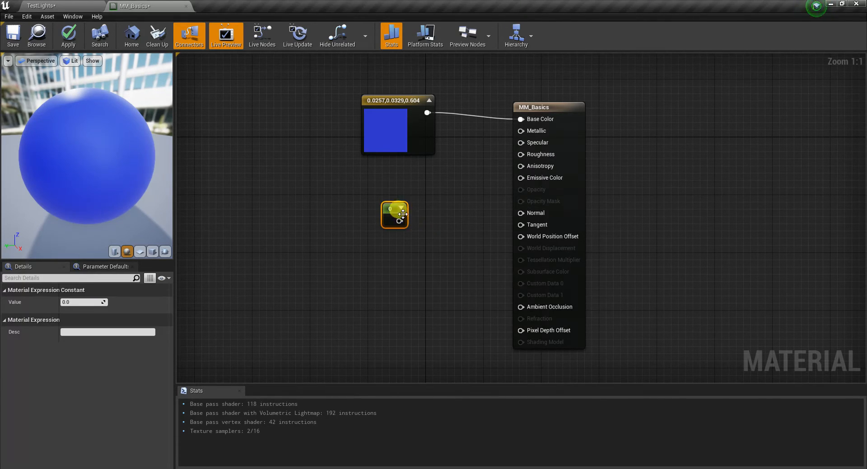
drag(388, 203, 378, 179)
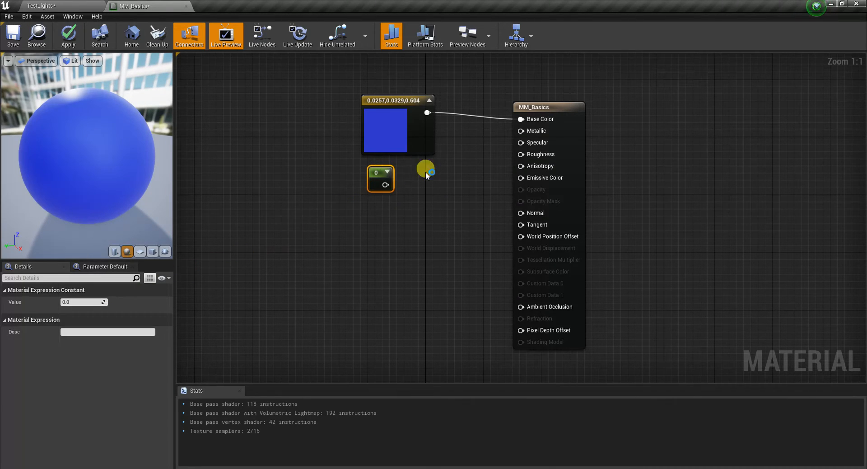
drag(386, 185, 516, 130)
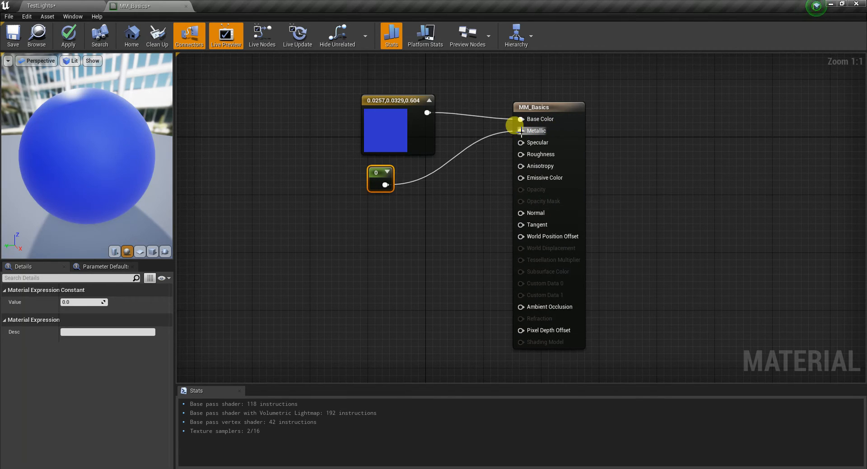
Compare the metallic effect by setting the Constant's value to 1 and back to 0
click(73, 301)
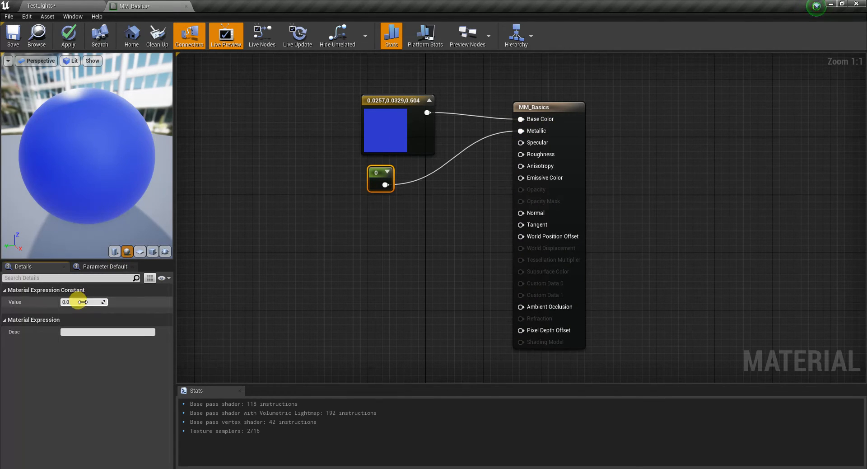
text(1)
key(Return)
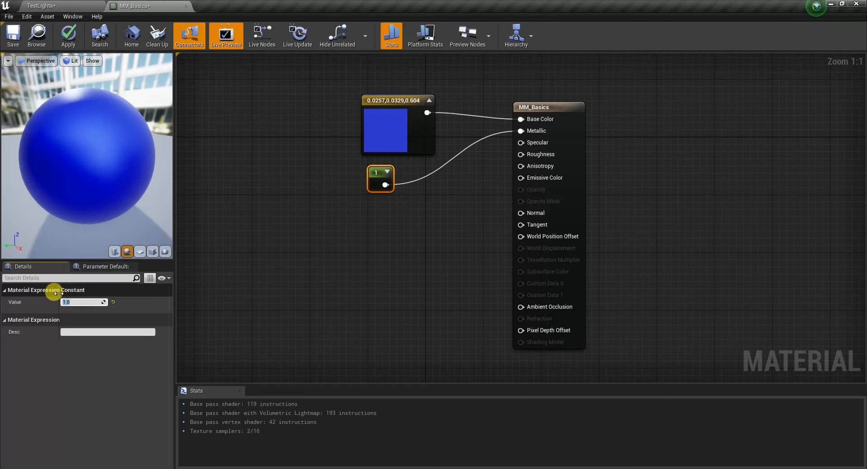
text(0)
key(Return)
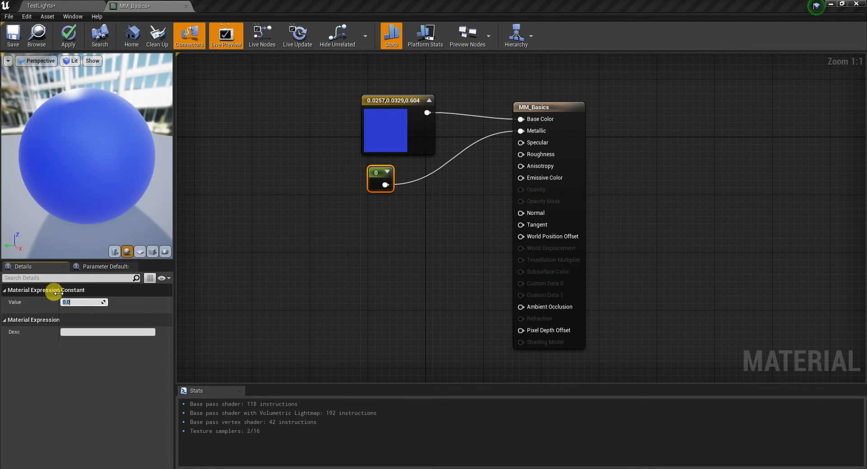
Set the value of the Constant driving Metallic to 1
click(79, 302)
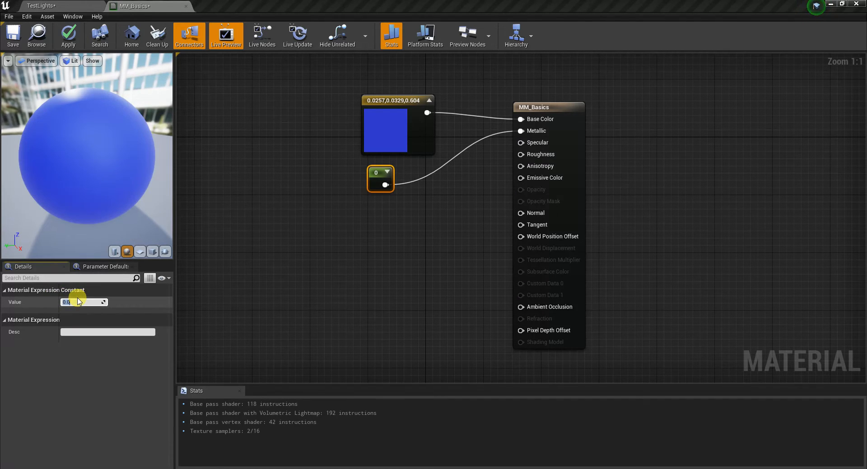
click(88, 301)
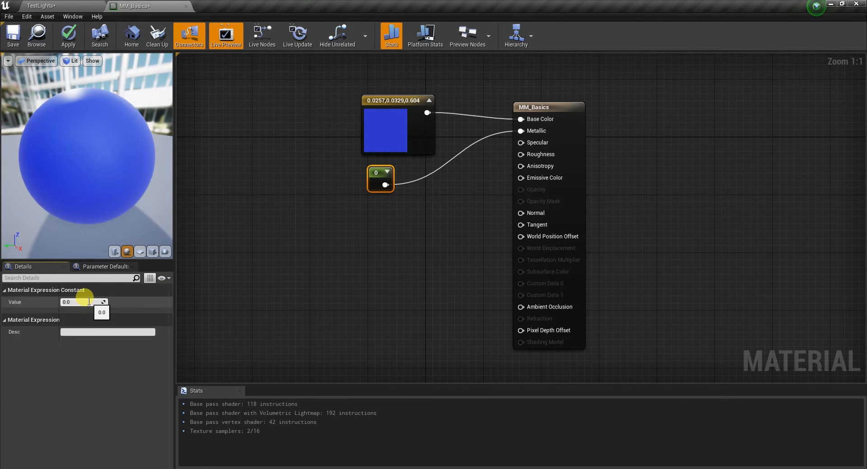
click(89, 301)
text(1)
key(Return)
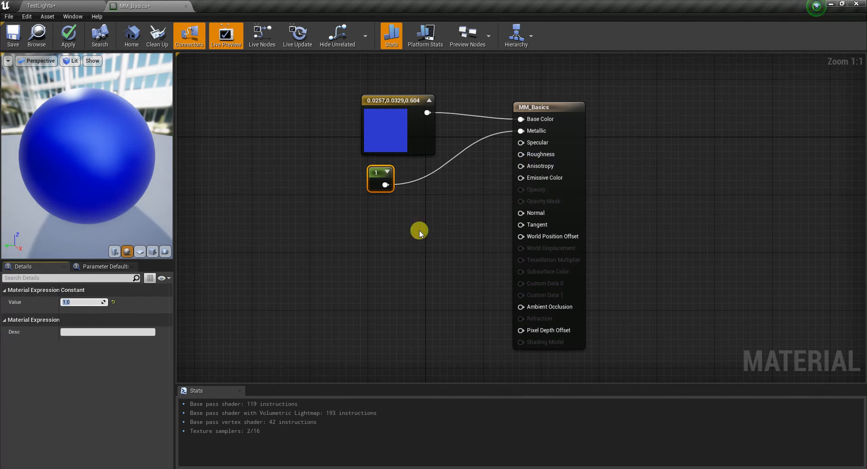
click(382, 226)
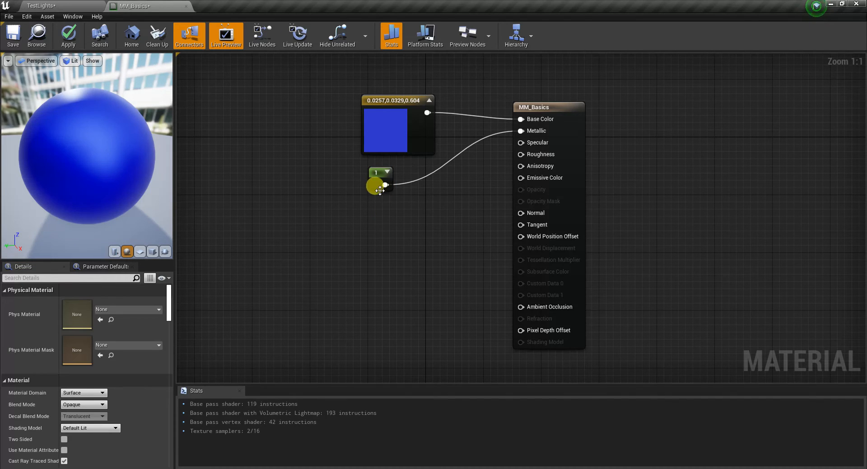
click(376, 178)
click(374, 227)
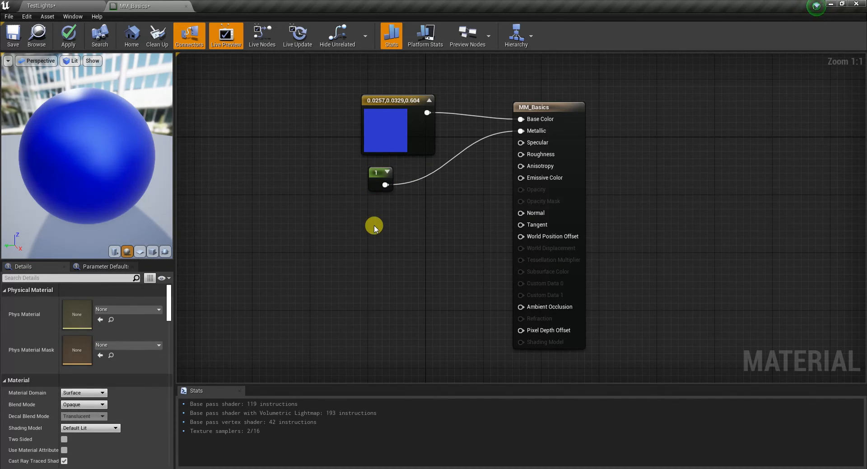
right_click(386, 216)
right_click(375, 210)
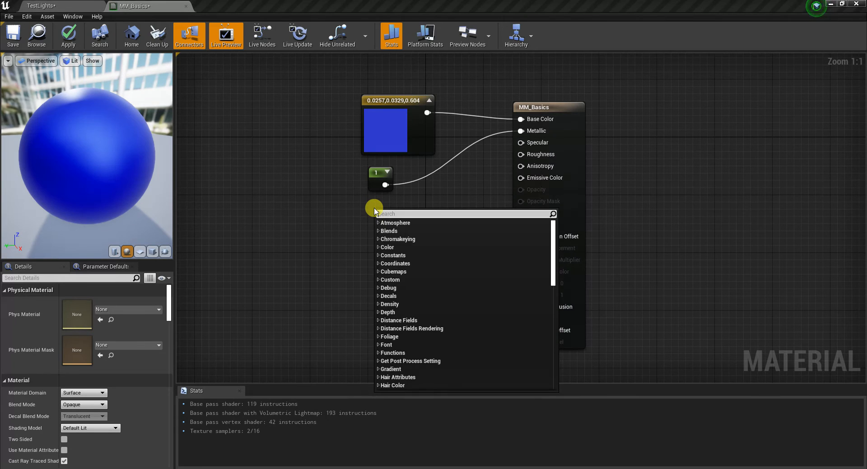
right_click(365, 211)
right_click(384, 204)
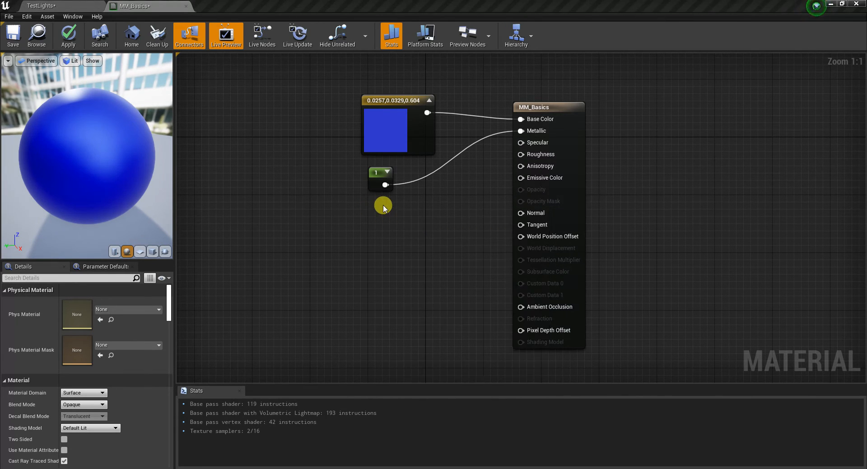
click(366, 215)
click(381, 173)
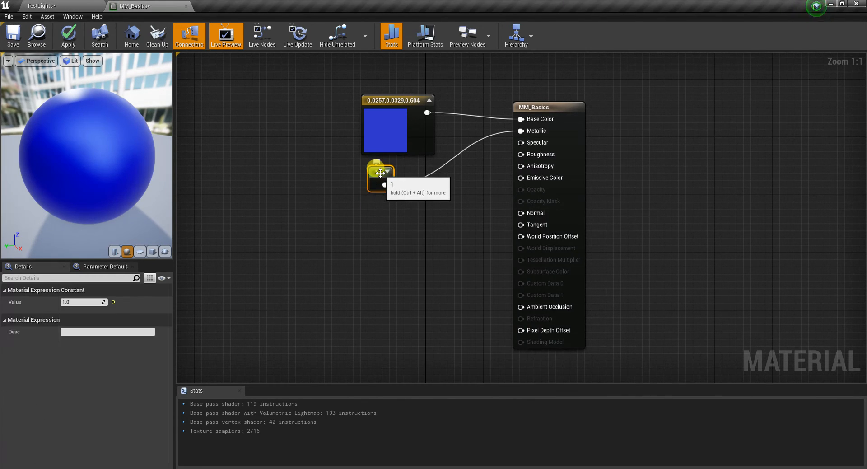
Duplicate the Constant driving Metallic, place the copy just below it and connect the copy's output to Specular
key(ctrl+w)
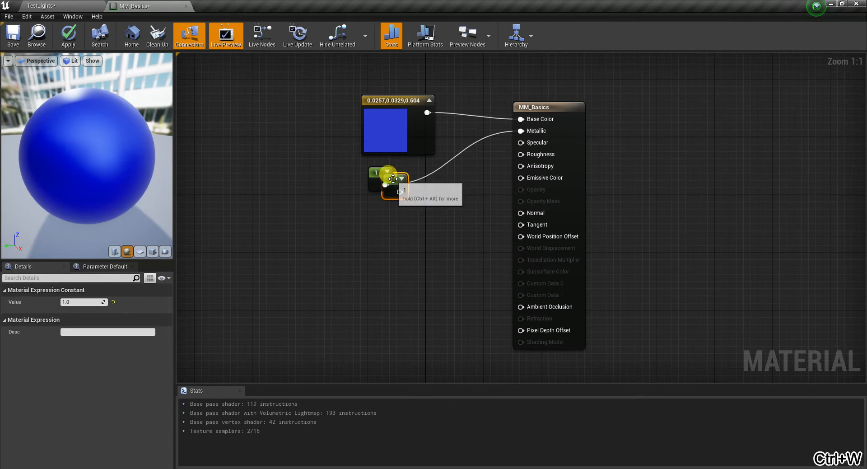
drag(395, 181, 374, 209)
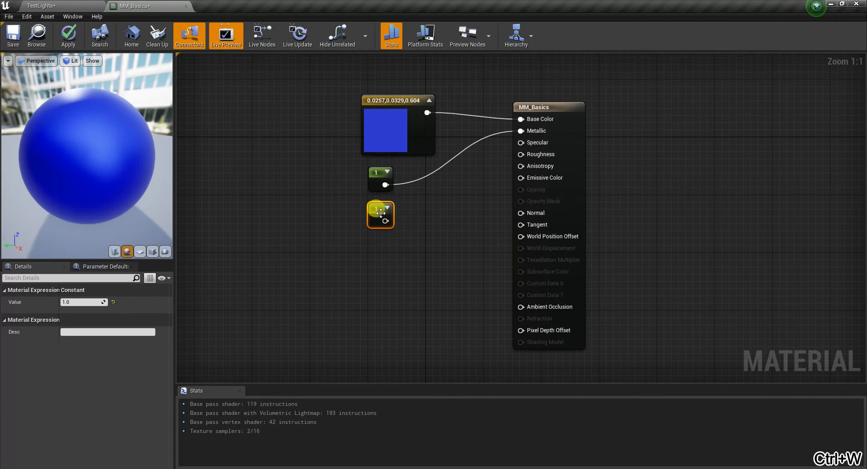
drag(385, 221, 520, 142)
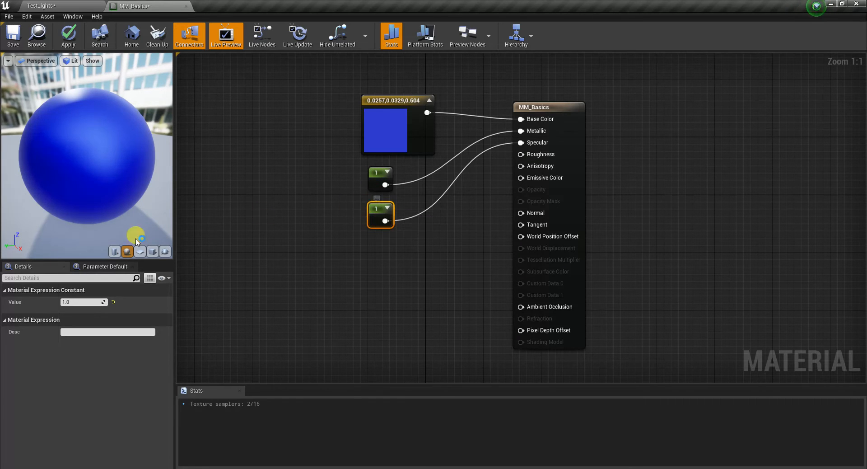
Set the Constants driving Specular and Metallic both to 0
click(67, 302)
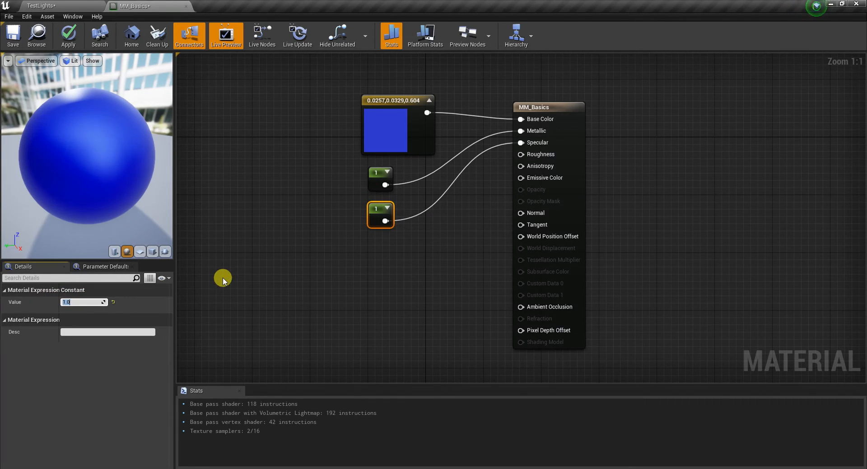
text(0)
key(Return)
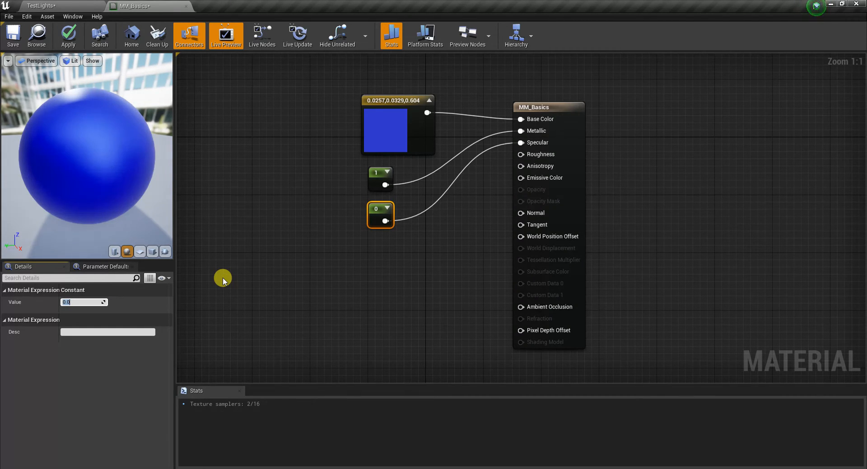
click(382, 175)
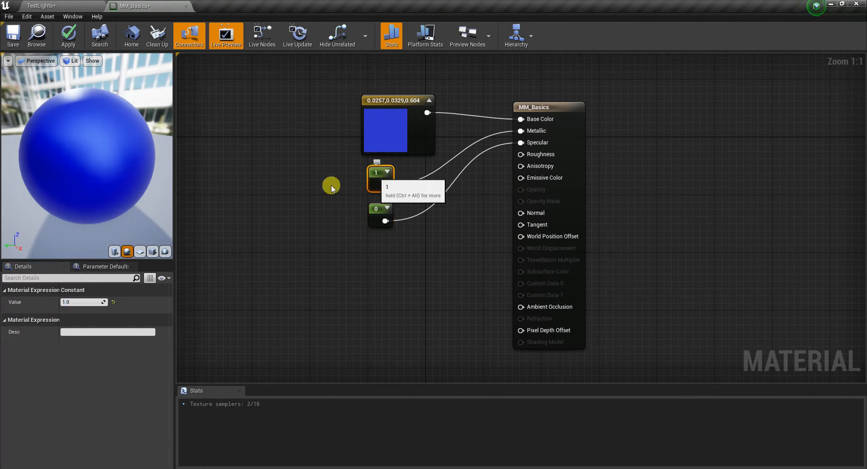
text(0)
key(Return)
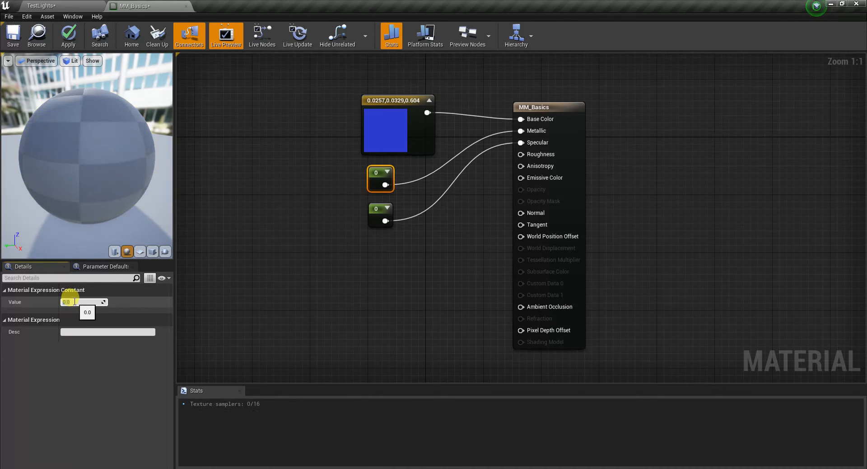
Compare the specular effect by setting the Constant driving Specular to 1 and back to 0
click(377, 217)
click(68, 301)
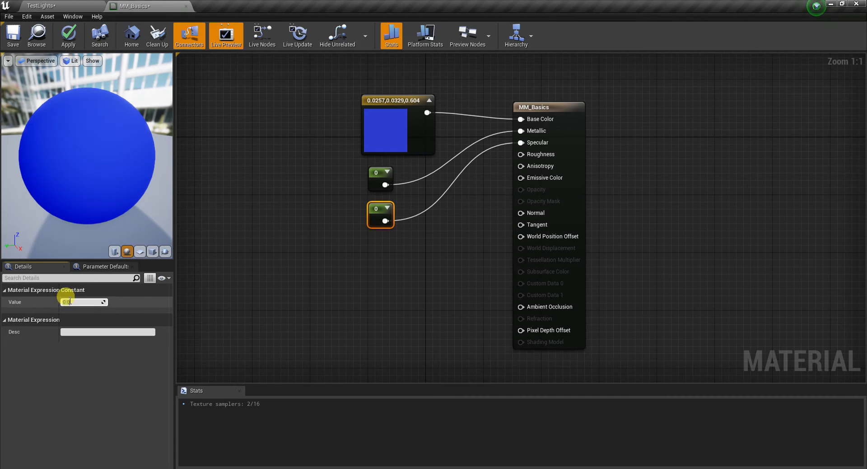
text(1)
key(Return)
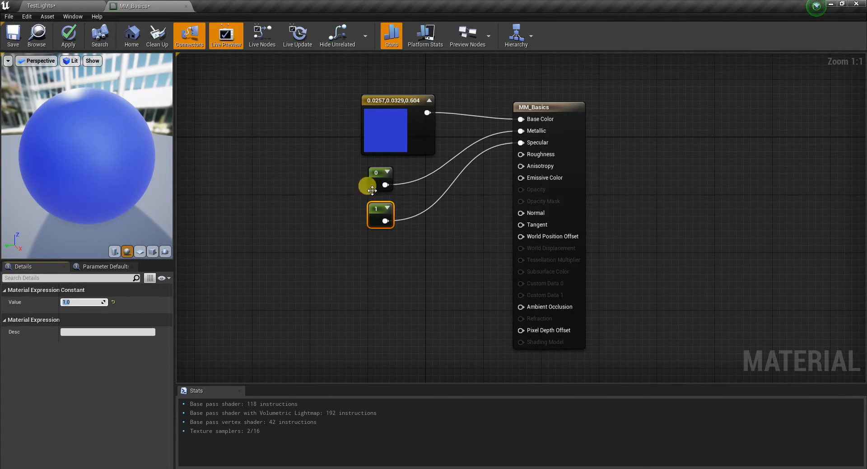
text(0)
key(Return)
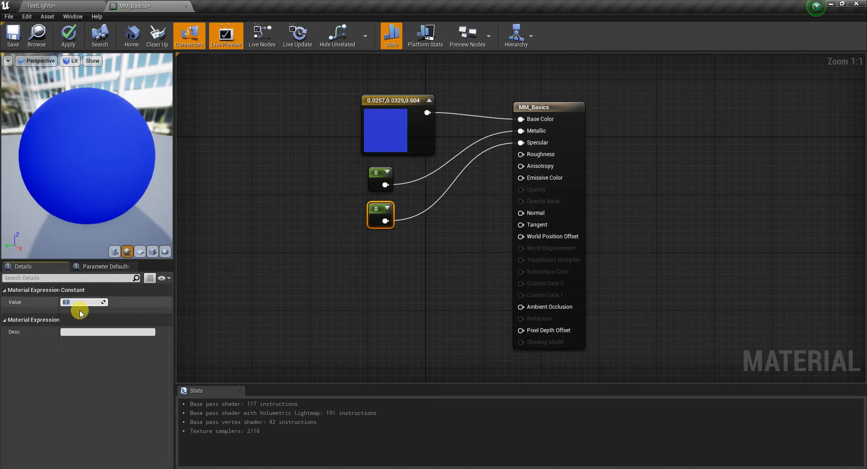
Set the value of the Constant driving Metallic back to 1
click(375, 172)
click(70, 302)
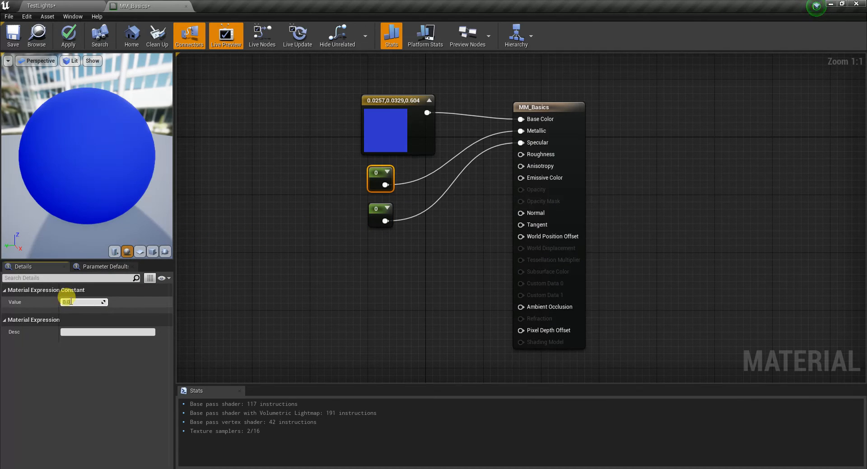
text(1)
key(Return)
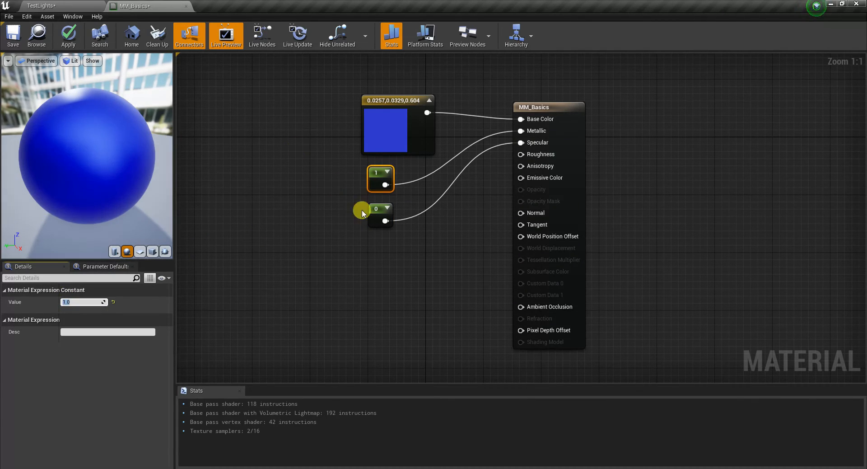
Set the value of the Constant driving Specular to 1 and collapse that node's preview
click(377, 210)
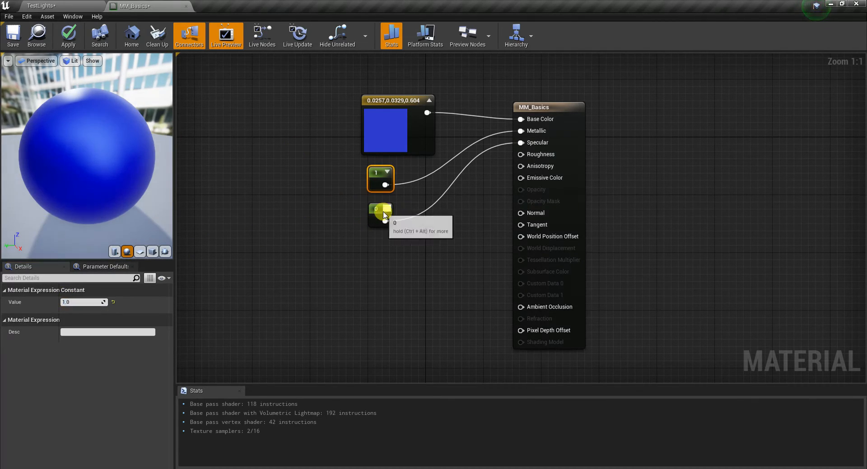
click(75, 302)
text(1)
key(Return)
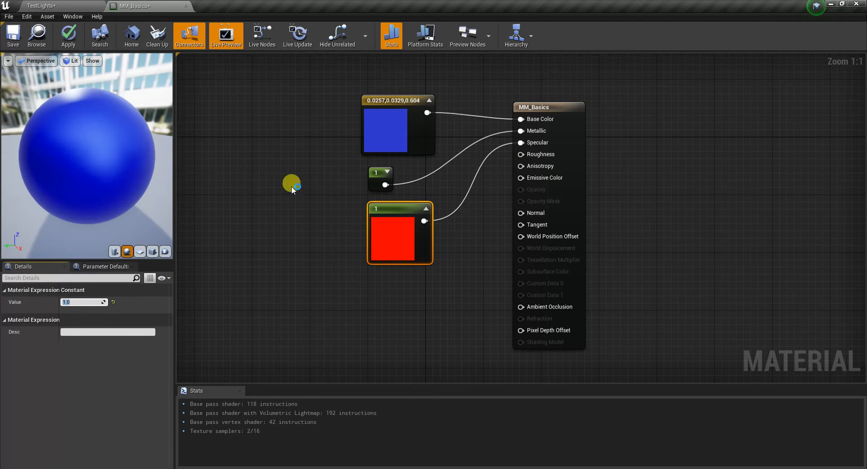
click(426, 209)
click(387, 208)
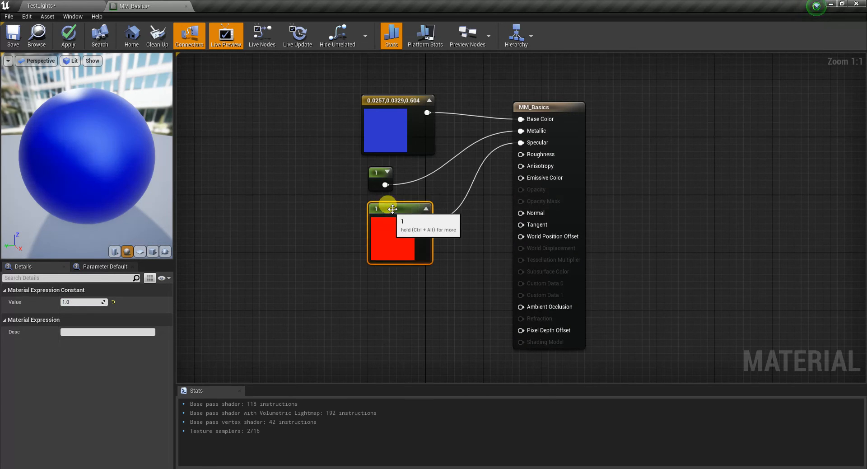
click(427, 209)
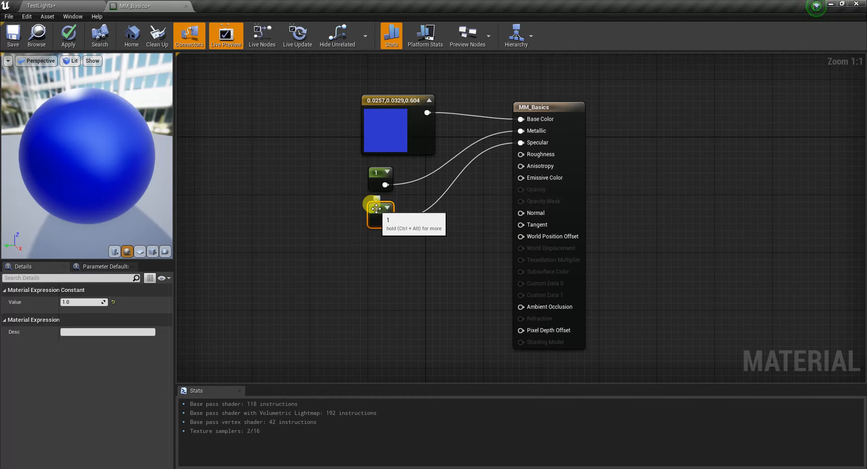
Duplicate the Constant driving Specular, place the copy below it and connect the copy's output to Roughness
key(ctrl+w)
mouse_move(377, 213)
mouse_down()
mouse_move(377, 258)
mouse_move(377, 212)
mouse_up()
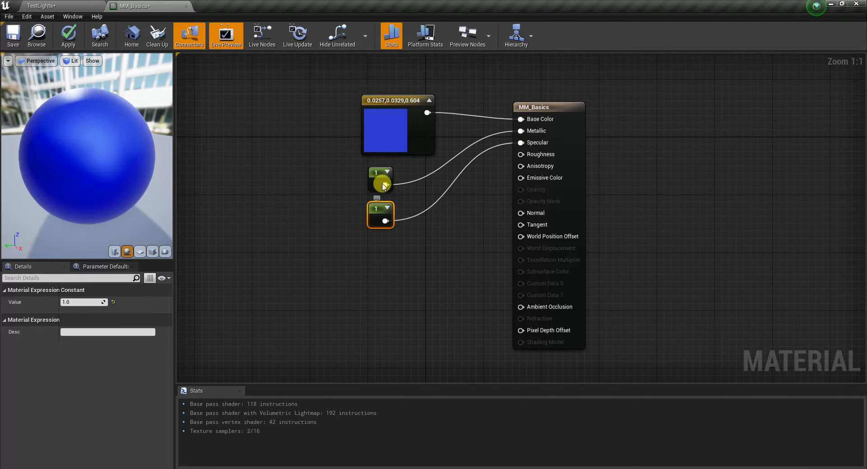
key(ctrl+w)
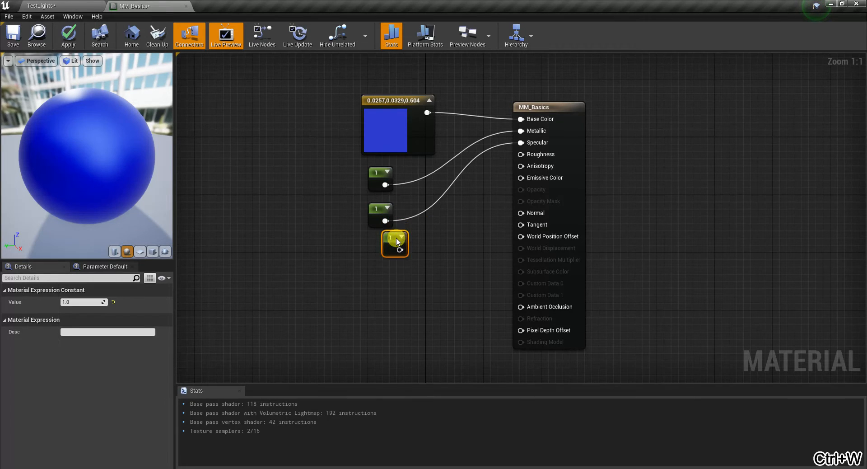
drag(398, 241, 520, 154)
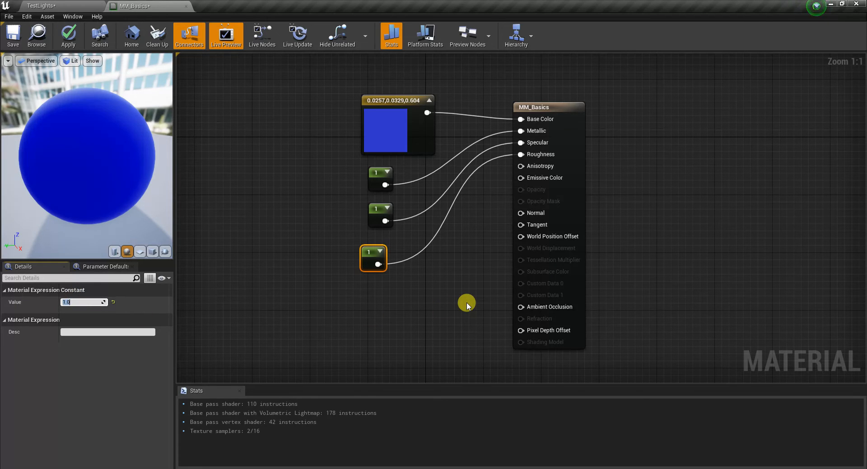
Compare the Constant driving Roughness at 0 and at 1, and delete that node
text(0)
key(Return)
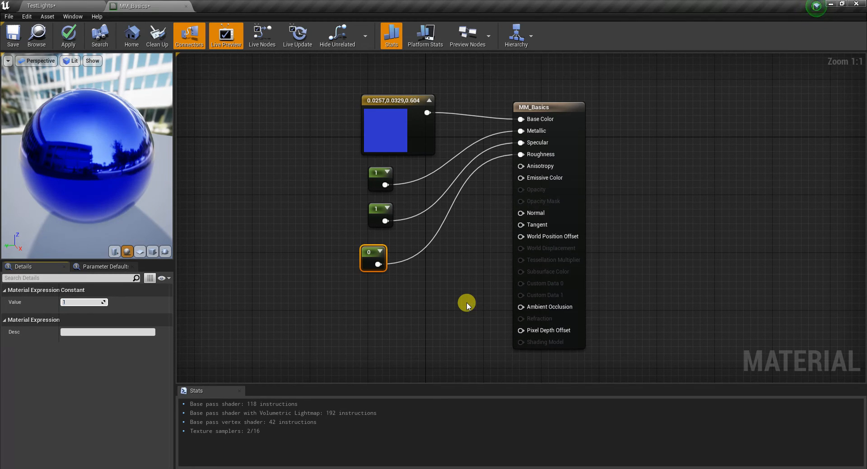
text(1)
key(Return)
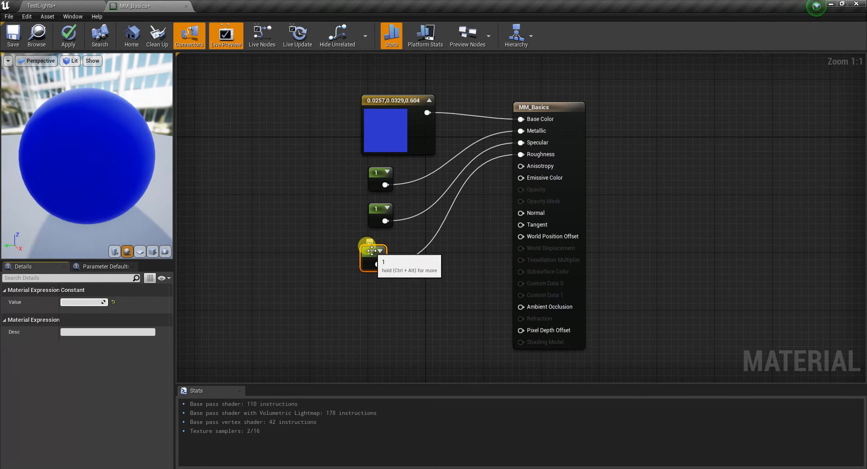
click(373, 252)
key(Delete)
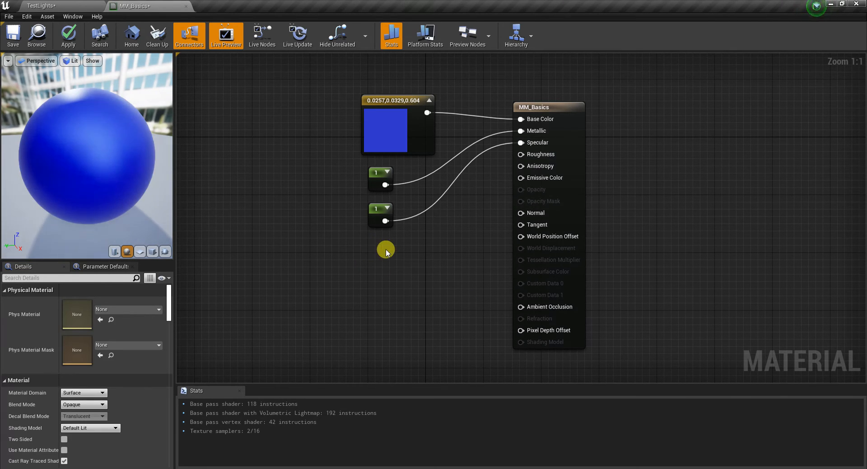
Create a Constant node directly from the Roughness input of MM_Basics, below the other Constants, and inspect the reflections on the preview sphere
drag(520, 154, 386, 261)
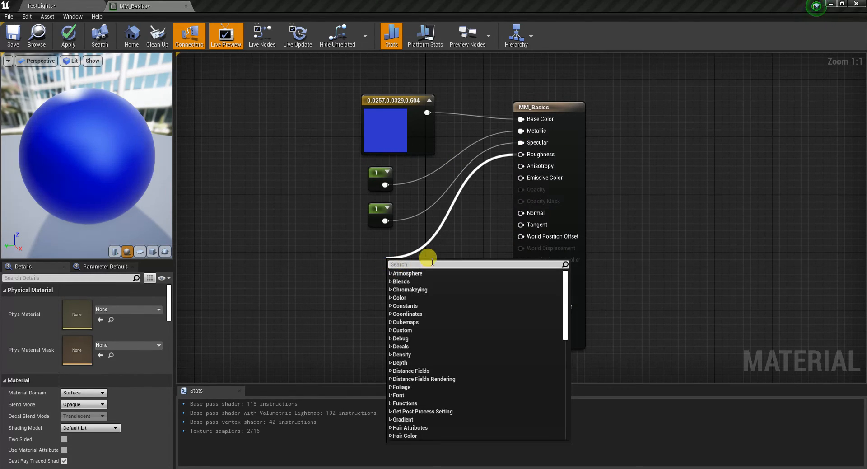
text(cons)
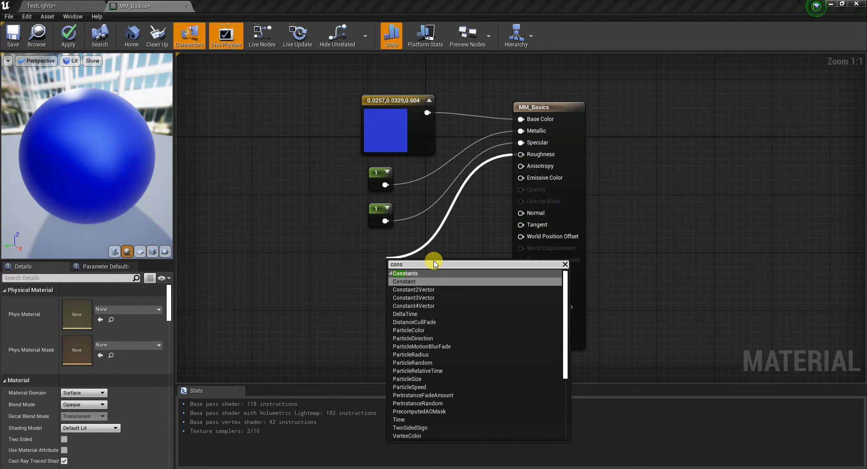
key(Return)
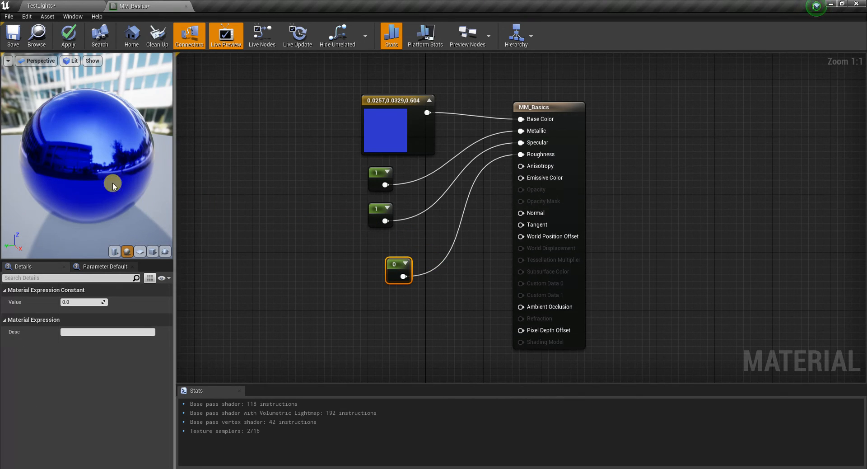
mouse_move(102, 153)
mouse_down()
mouse_move(122, 153)
mouse_move(102, 153)
mouse_up()
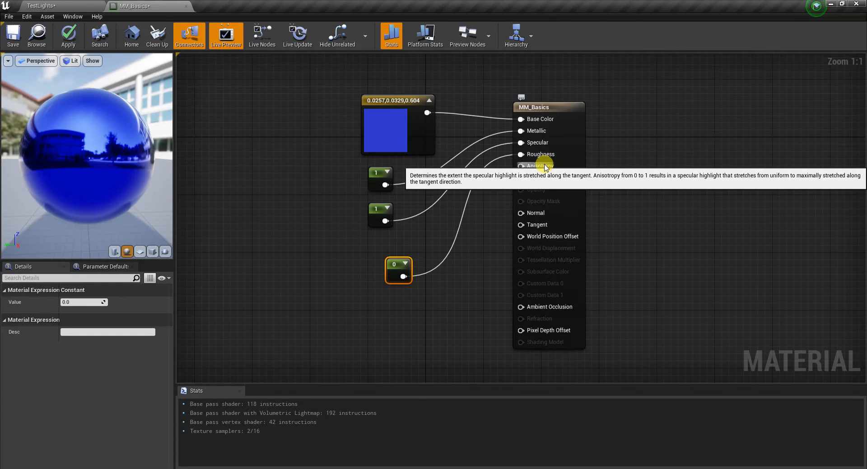
Create a Constant3Vector node directly from the Emissive Color input of MM_Basics, below the Constant driving Roughness
drag(520, 178, 444, 313)
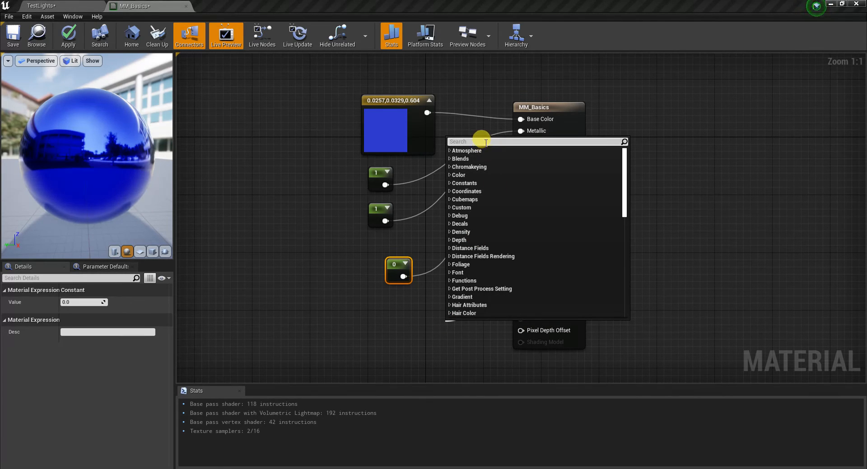
click(657, 168)
drag(517, 175, 429, 298)
text(cons)
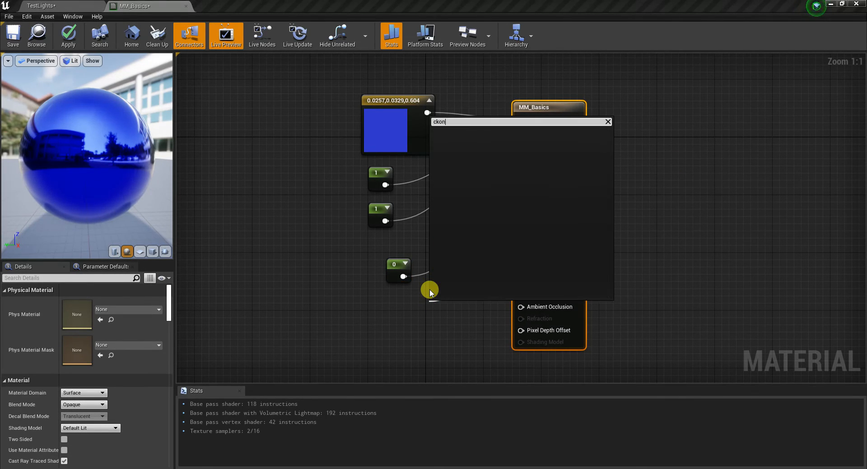
key(Down)
key(Down)
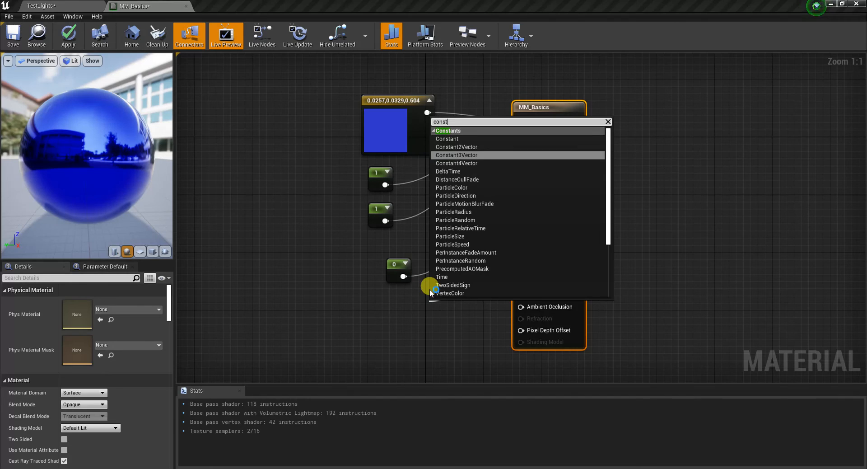
key(Return)
mouse_move(461, 310)
mouse_down()
mouse_move(422, 300)
mouse_move(482, 283)
mouse_move(445, 306)
mouse_move(443, 321)
mouse_move(460, 294)
mouse_move(452, 283)
mouse_move(443, 295)
mouse_move(447, 302)
mouse_move(457, 295)
mouse_up()
Try a light blue hue for the emissive Constant3Vector, and move the node clear of the Constant driving Roughness
double_click(415, 319)
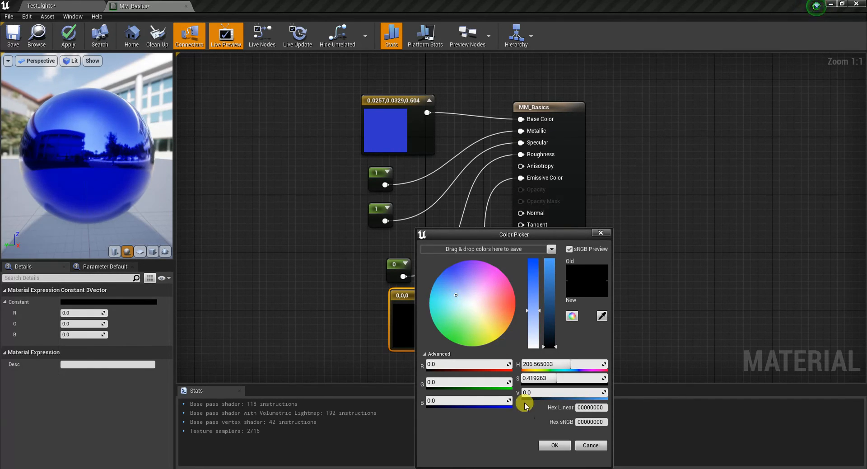
click(552, 445)
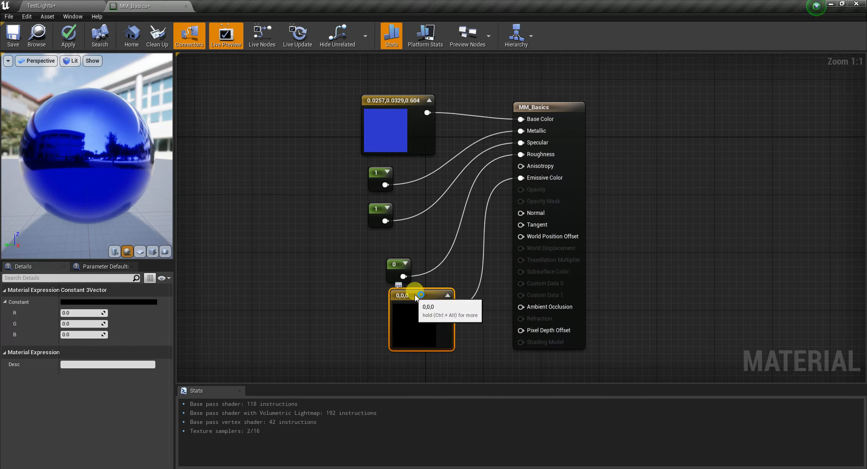
drag(412, 293, 369, 308)
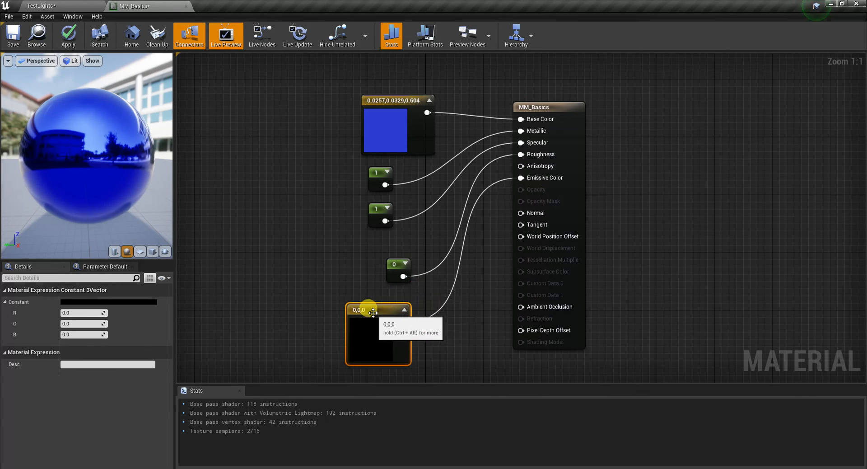
Try a magenta hue from the color wheel for the Constant3Vector driving Emissive Color
double_click(371, 340)
click(451, 276)
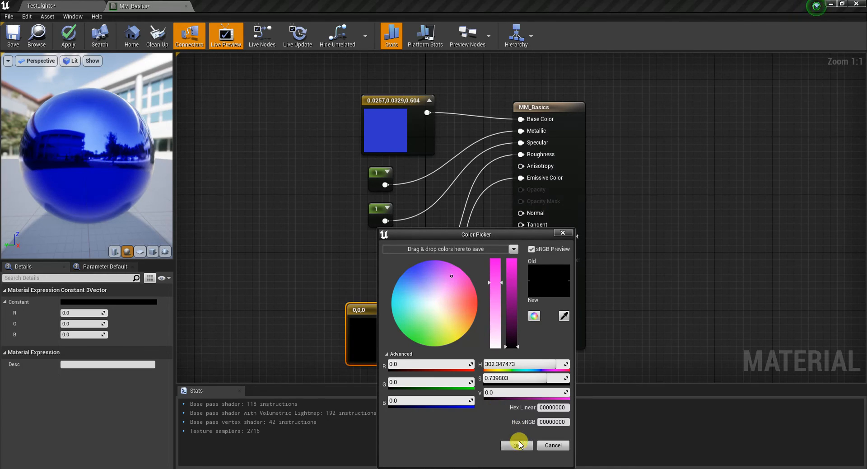
click(518, 445)
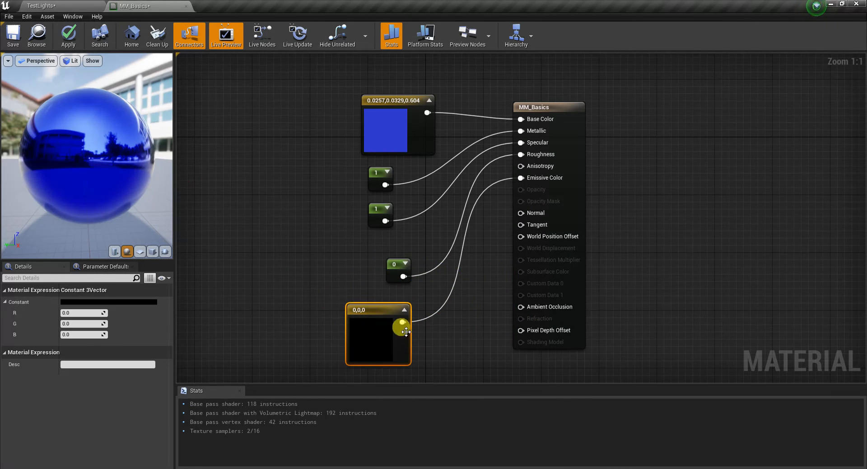
Try a magenta color of about 0.554, 0, 0.557 for the Constant3Vector driving Emissive Color
double_click(367, 346)
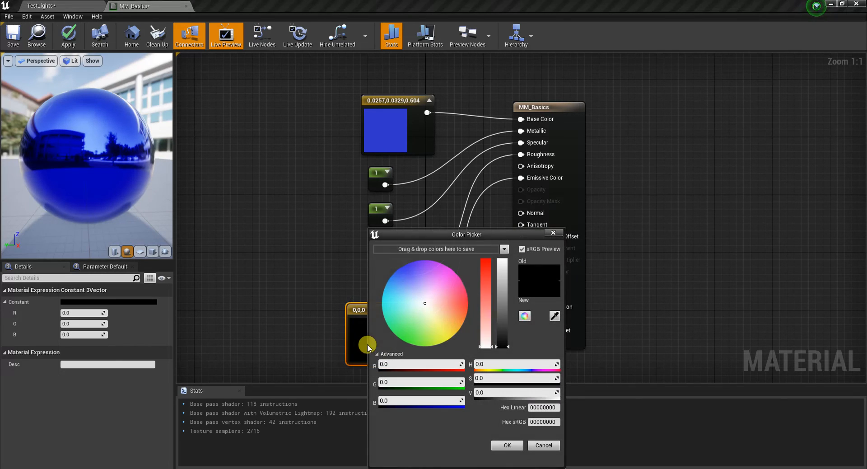
click(449, 261)
drag(503, 336, 509, 299)
click(503, 445)
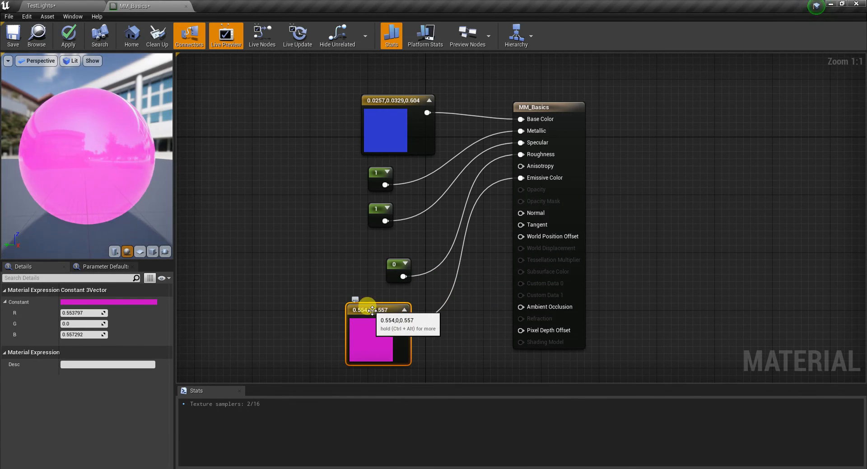
click(265, 41)
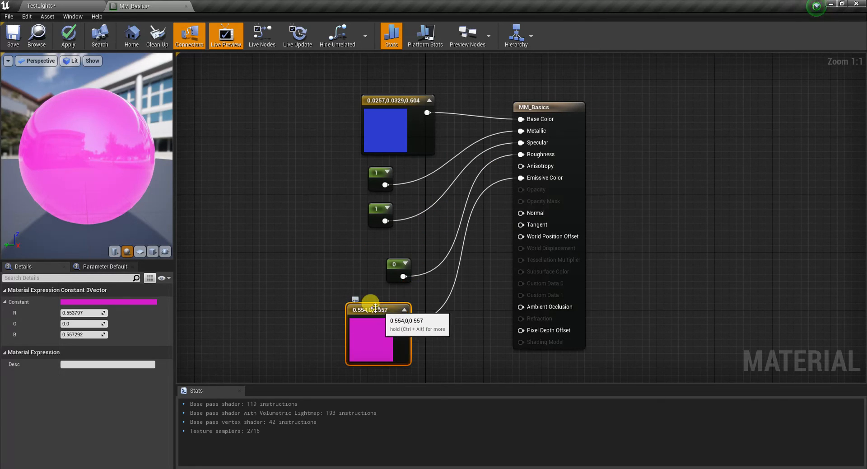
Delete the Constant3Vector node driving Emissive Color and save the MM_Basics material
key(Delete)
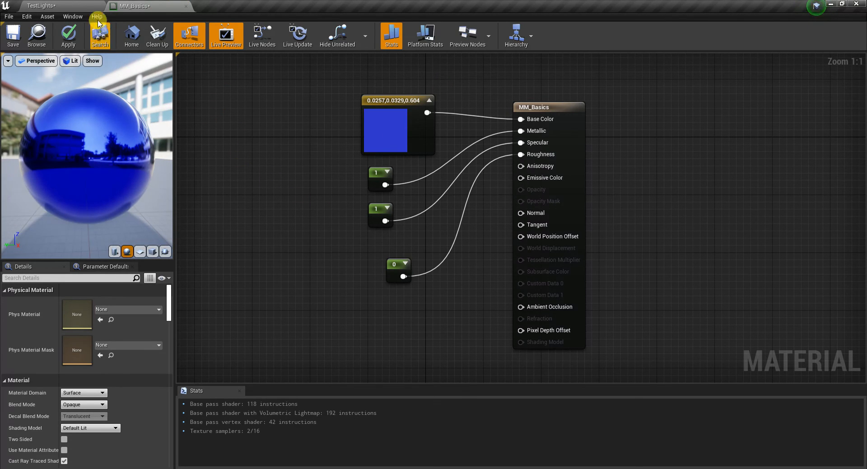
key(ctrl+s)
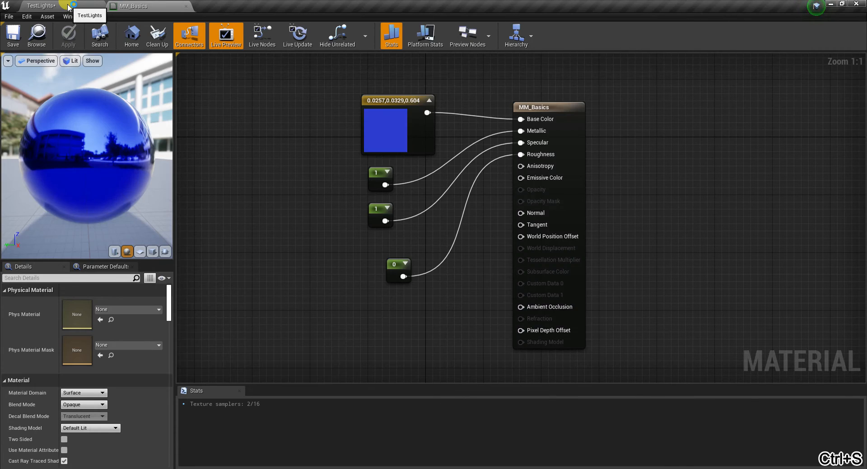
Apply the MM_Basics material to the cone in the TestLights level
click(68, 6)
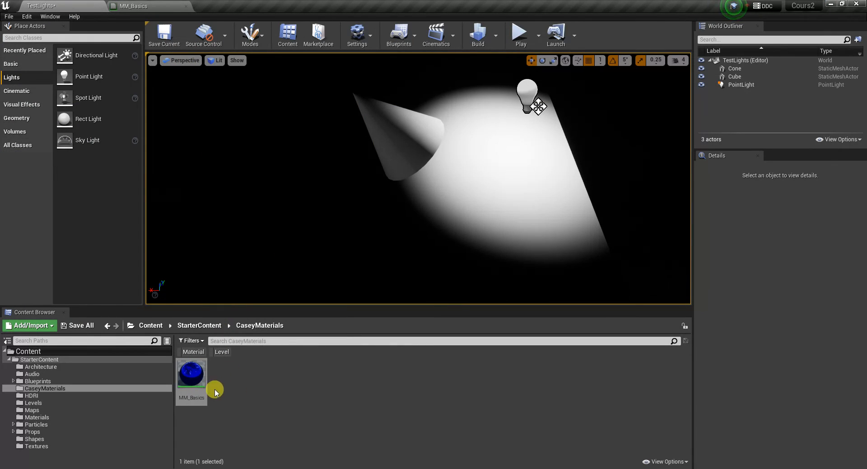
drag(190, 374, 418, 179)
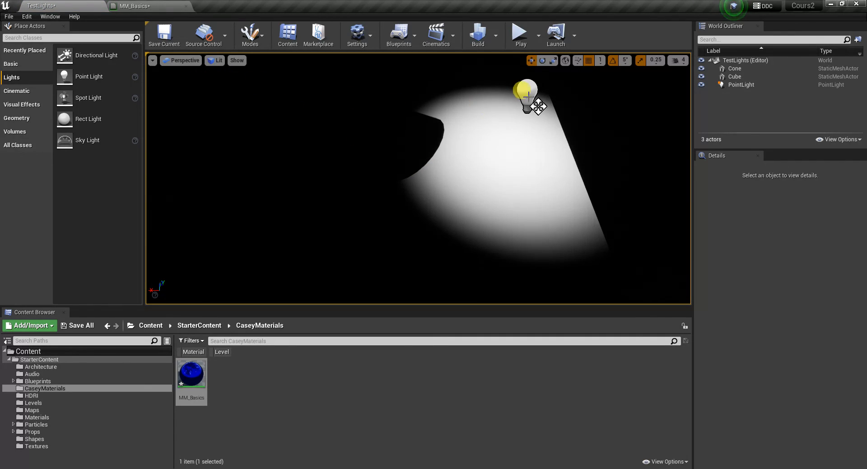
Try moving the point light down and close to the cone to light the blue material
click(536, 102)
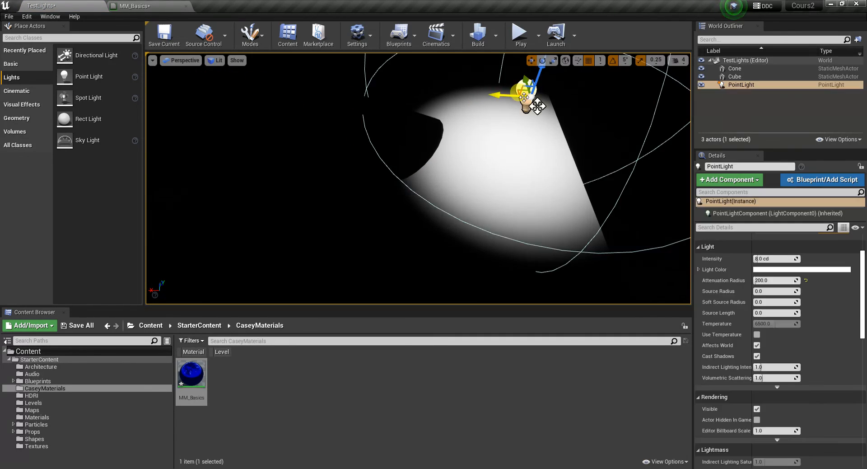
drag(532, 97, 591, 162)
right_drag(590, 161, 477, 158)
drag(473, 121, 391, 223)
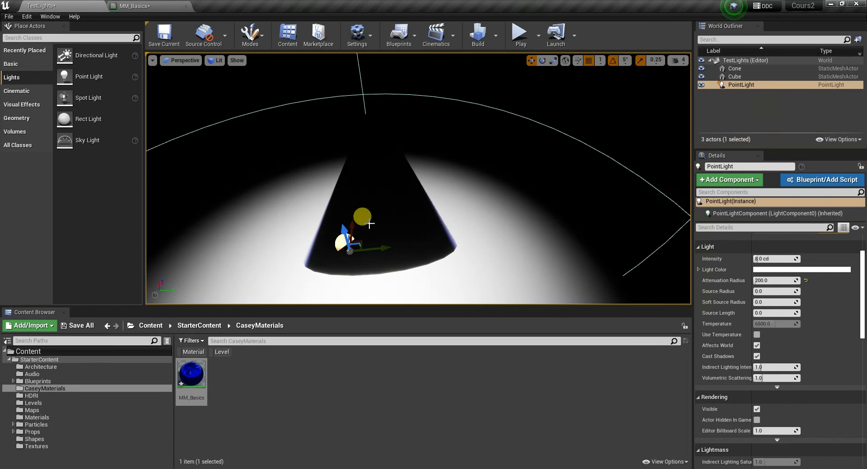
Replace the point light with a Directional Light placed over the floor beside the cone
key(Delete)
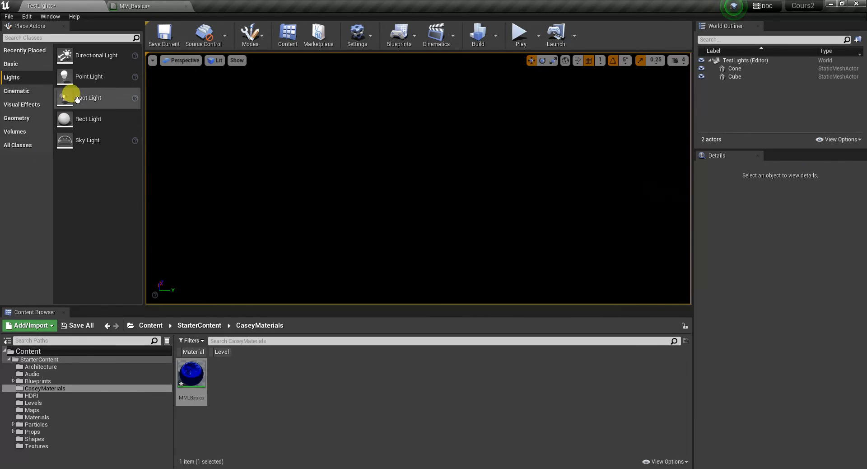
drag(79, 56, 278, 205)
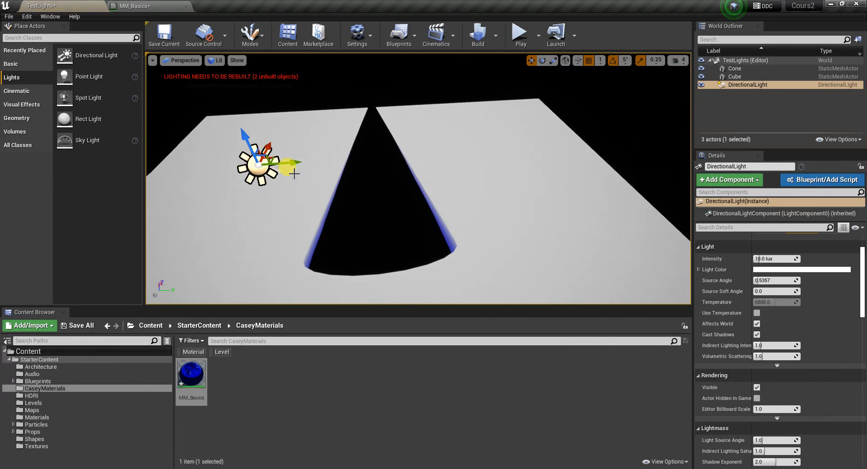
right_drag(294, 174, 402, 167)
right_drag(300, 143, 307, 153)
key(s)
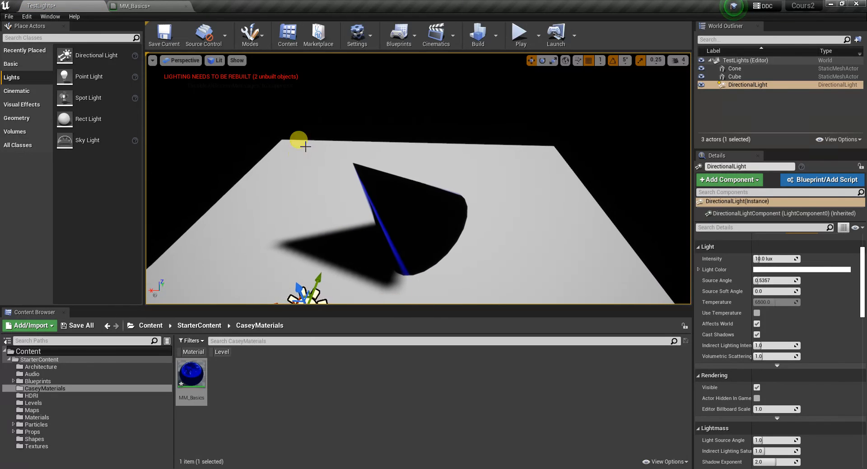
Build the TestLights level's lighting with the new Directional Light and close the resulting message log
click(495, 35)
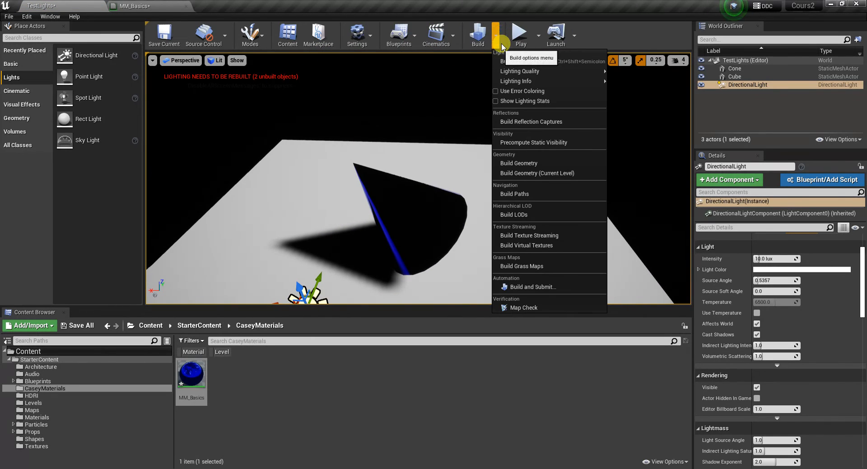
mouse_move(520, 71)
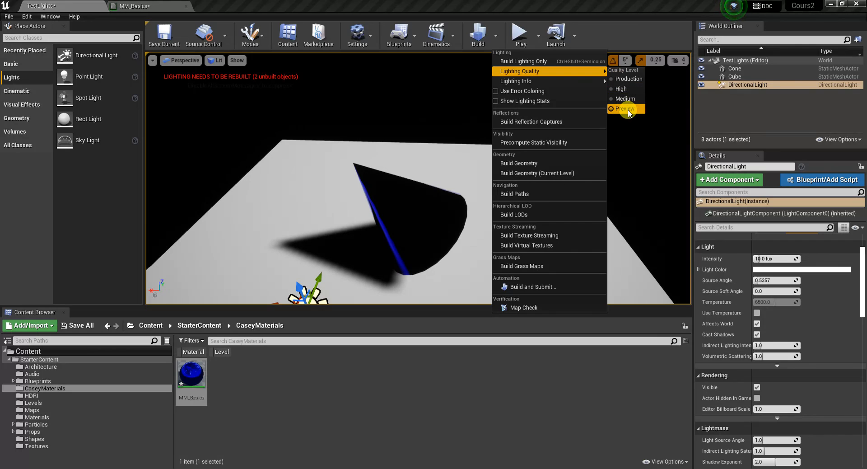
click(616, 99)
click(498, 39)
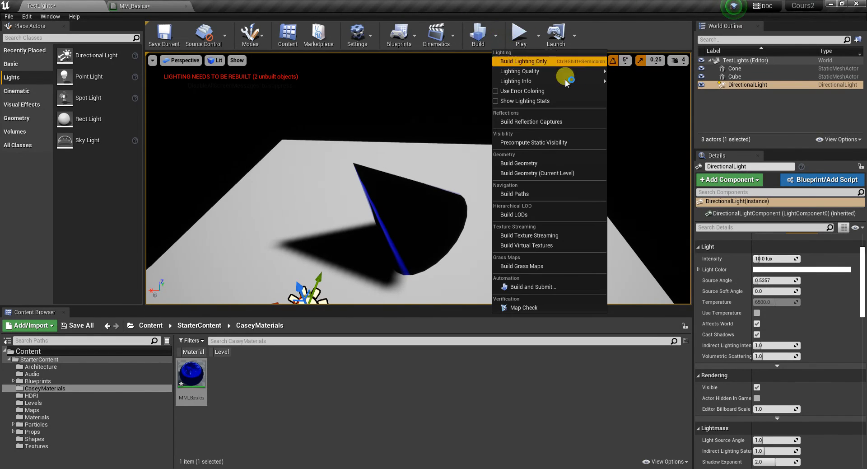
mouse_move(574, 74)
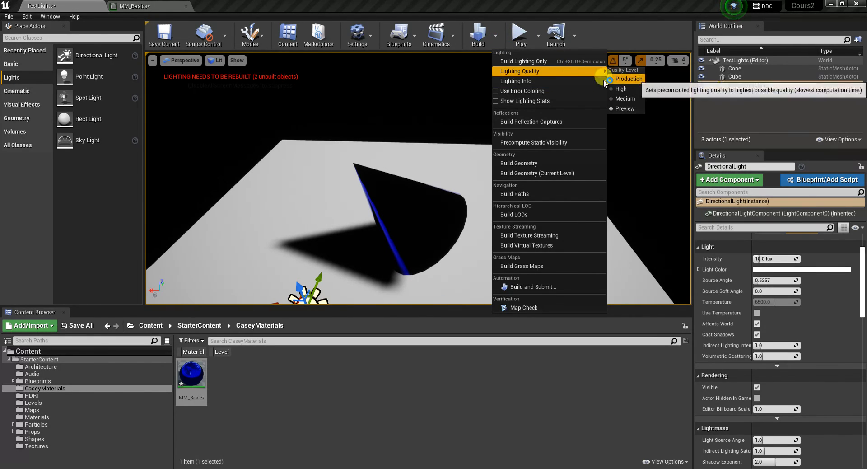
click(487, 40)
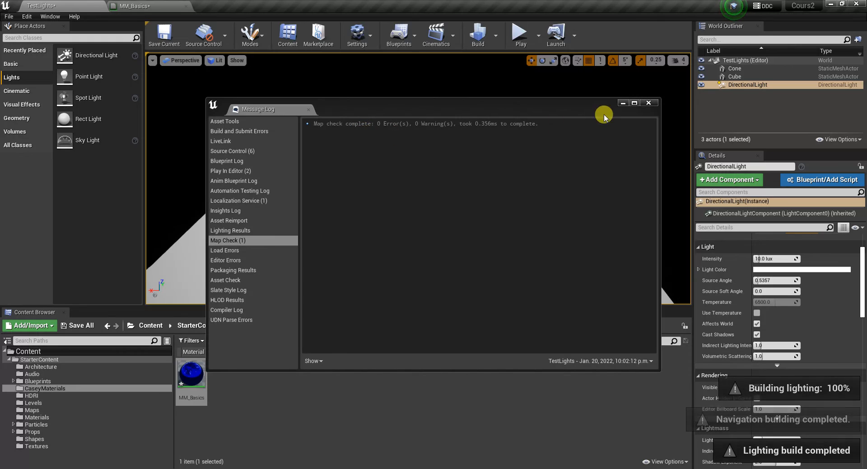
click(648, 103)
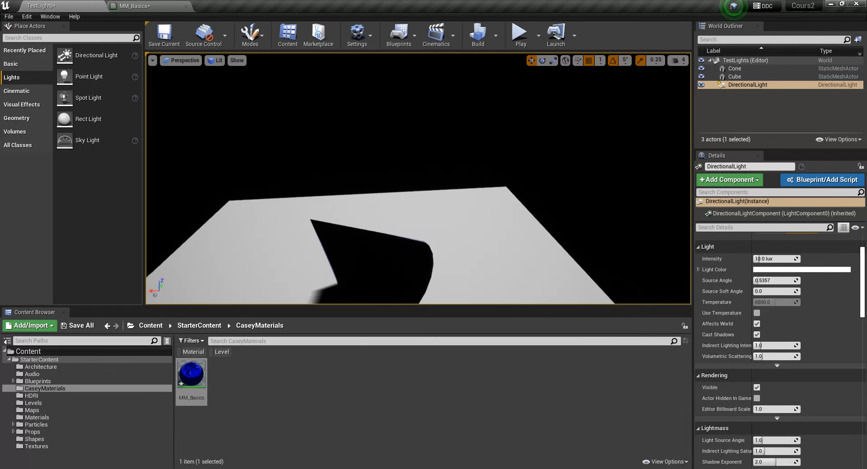
right_drag(418, 178, 326, 225)
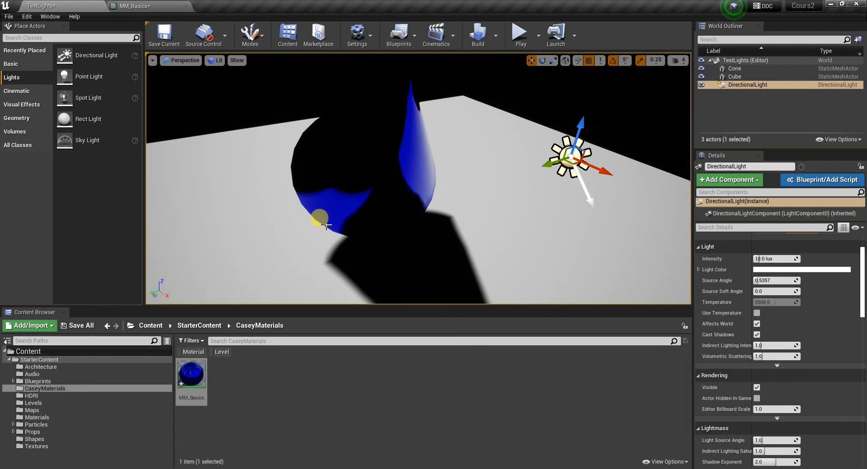
Set the Constant driving Roughness in MM_Basics to 0.5 and save the material
double_click(190, 366)
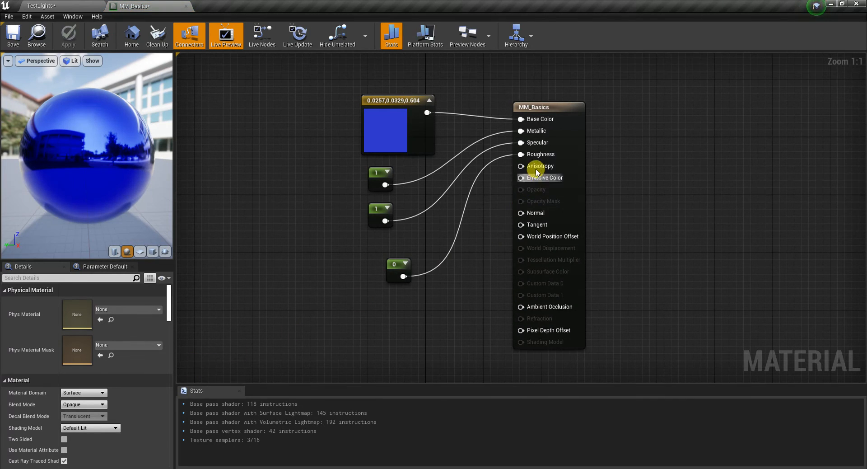
click(390, 261)
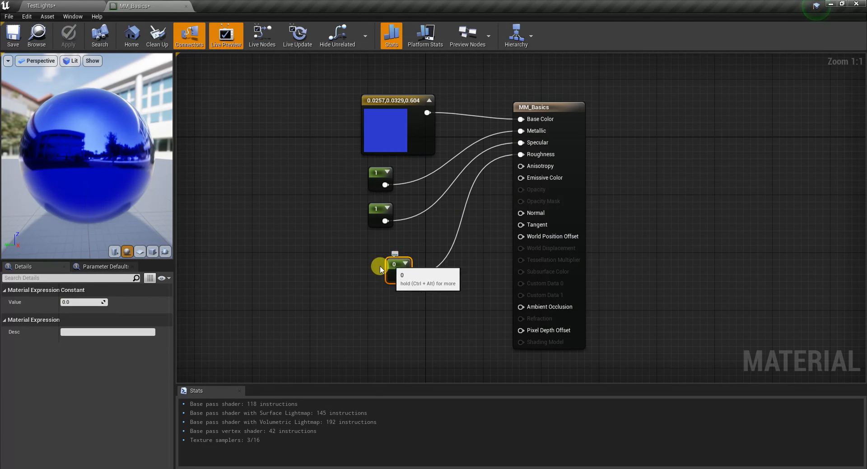
click(66, 300)
text(0.5)
key(Return)
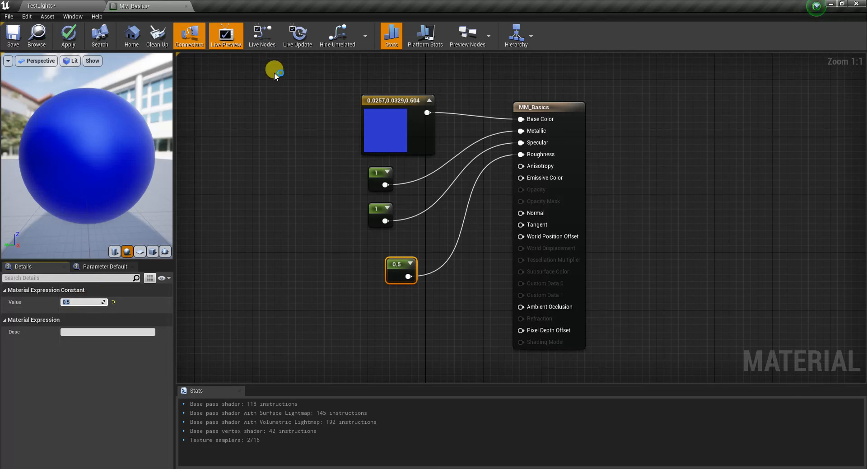
key(ctrl+s)
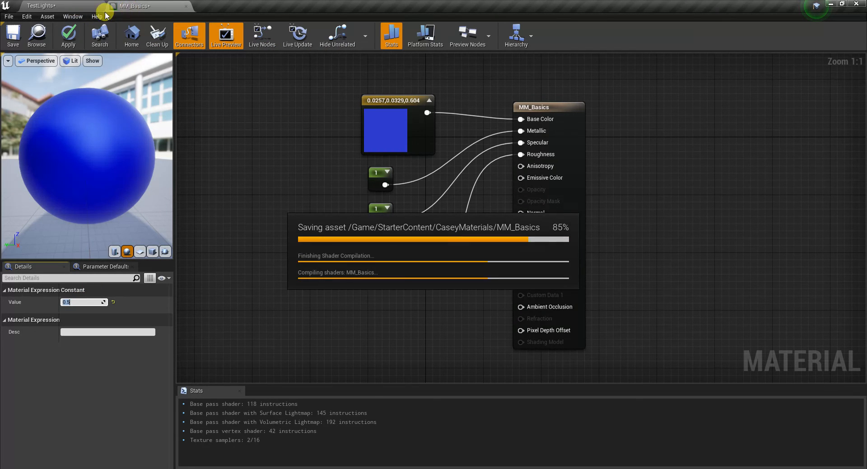
Return to the TestLights level and examine how the rougher material reflects the directional light on the cone
click(77, 8)
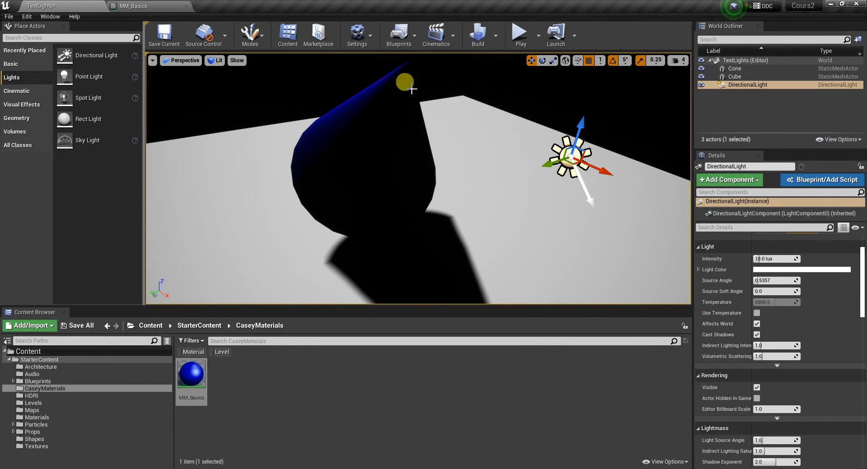
click(492, 195)
right_drag(492, 194, 617, 190)
right_drag(290, 196, 244, 193)
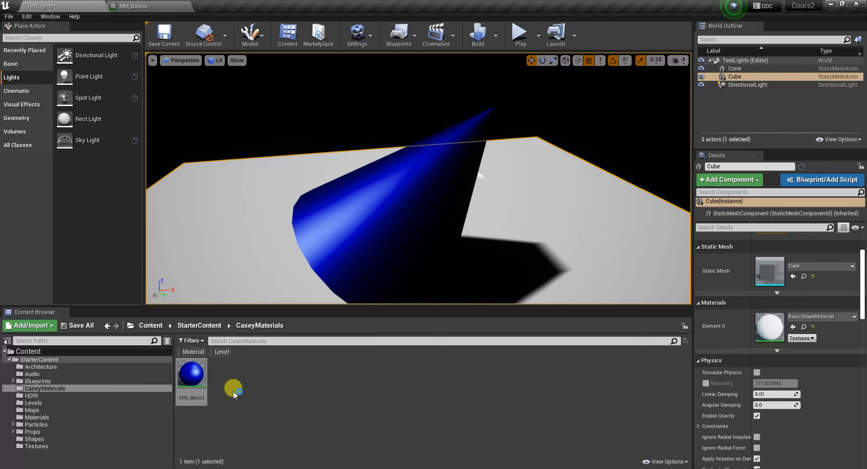
click(223, 376)
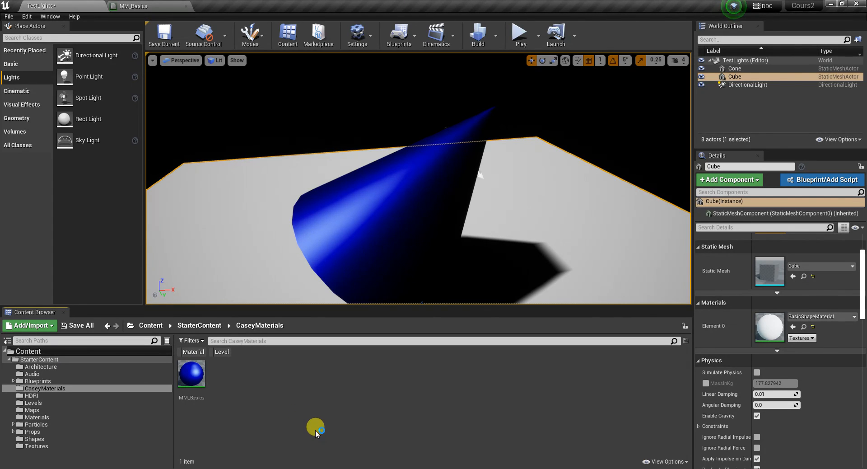
mouse_move(323, 466)
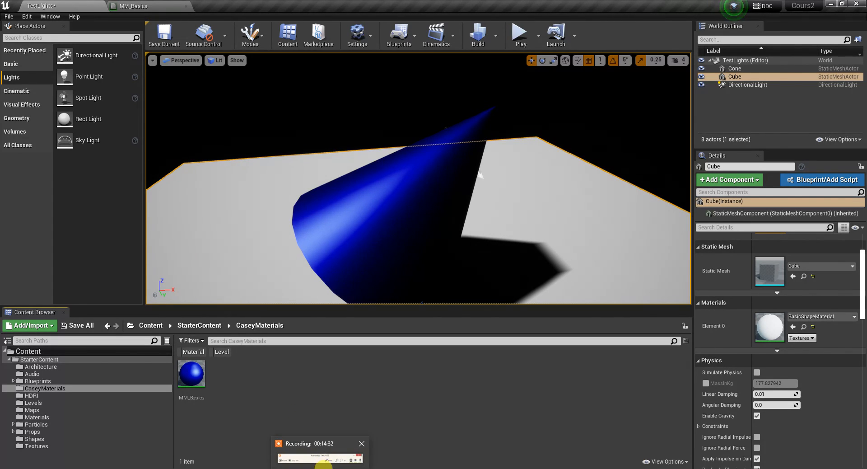
click(317, 464)
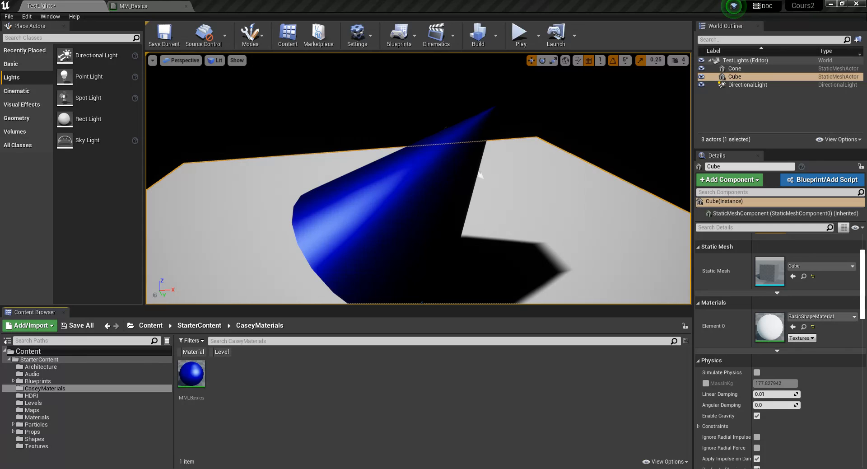